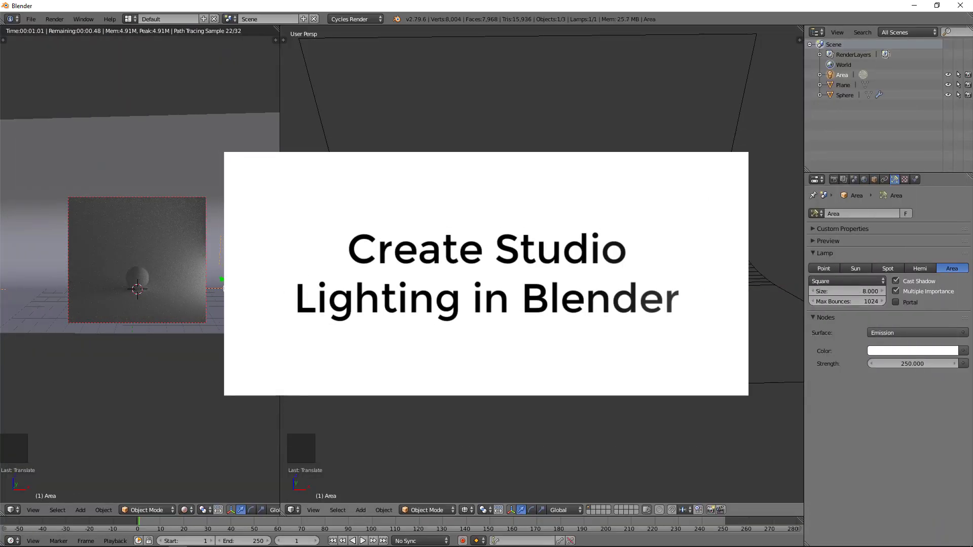
Step: Start a new default scene with the cube, camera and lamp after the intro preview
key(z)
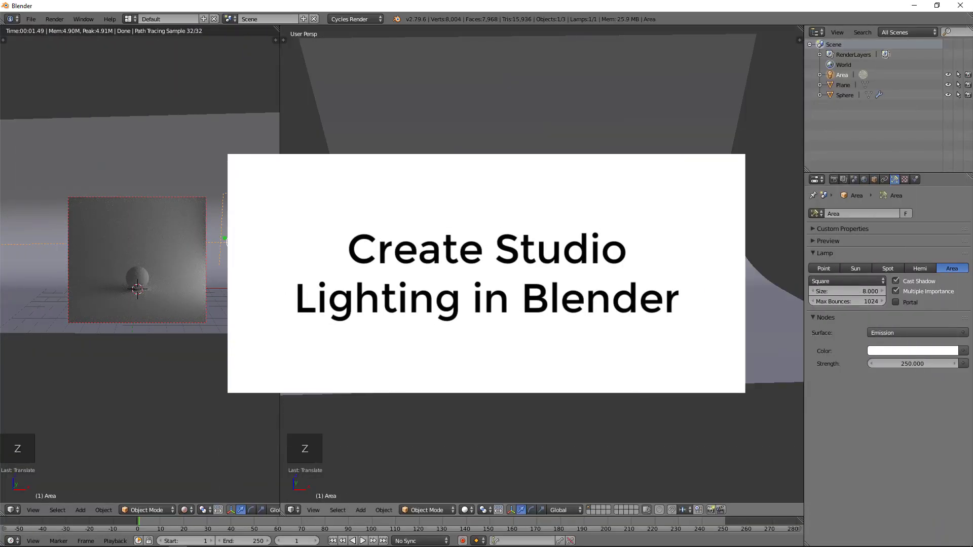
key(shift+d)
key(x)
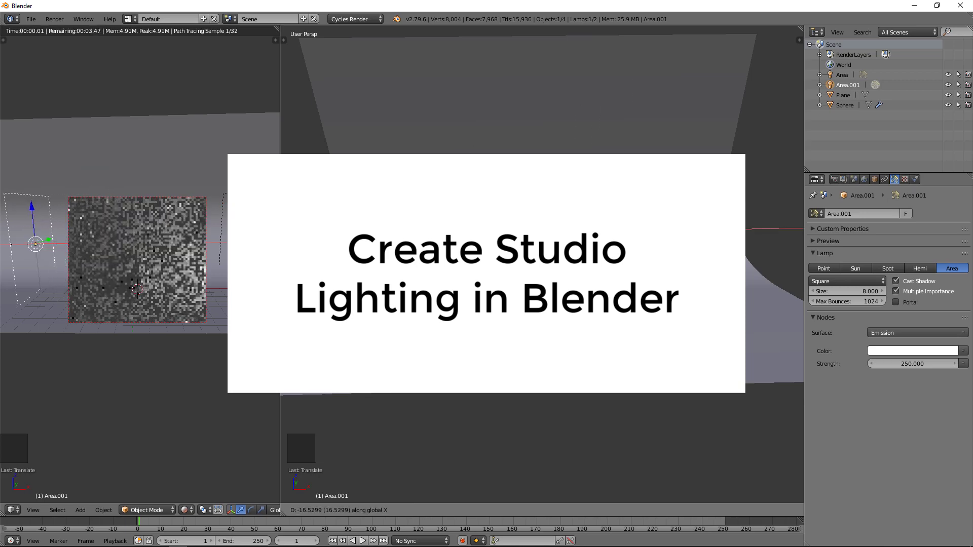
key(r)
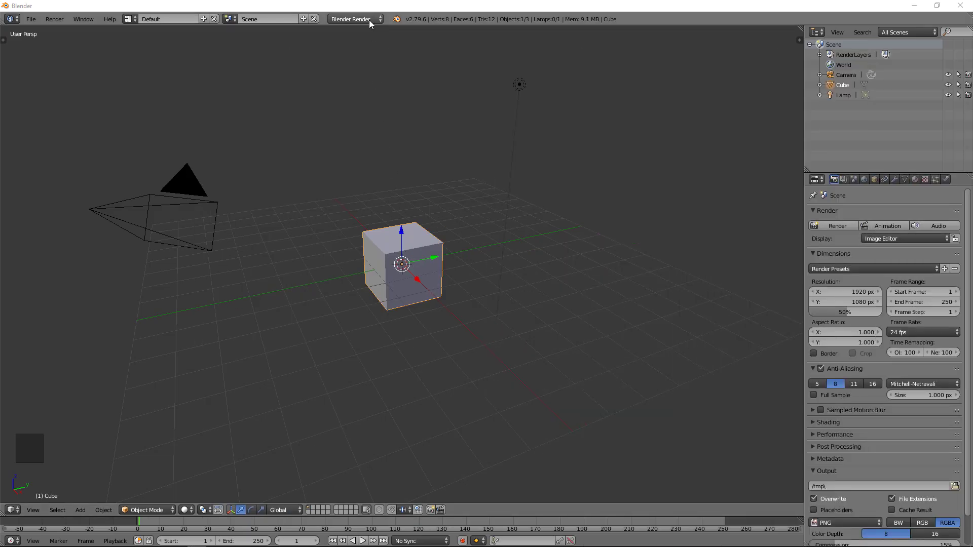
Step: Switch the scene's render engine to Cycles Render
click(369, 20)
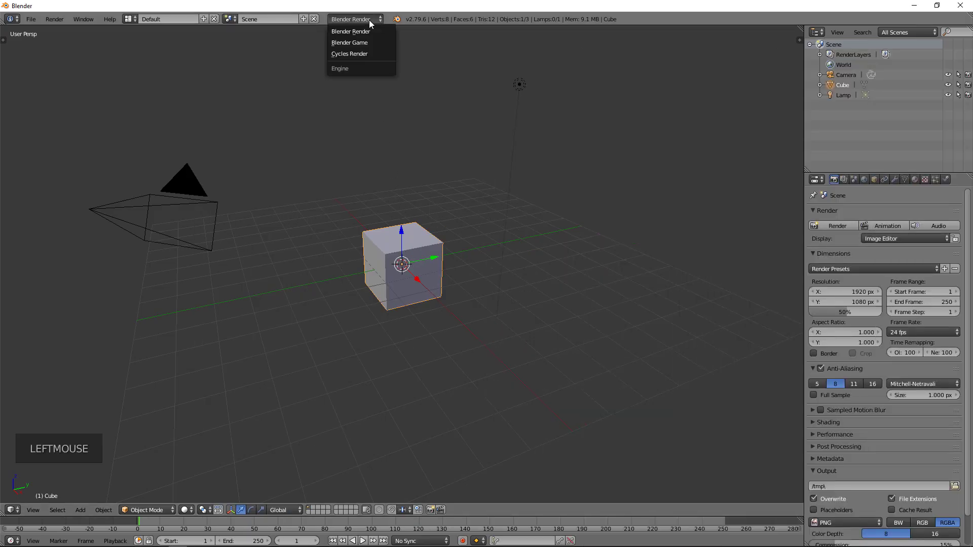
click(365, 53)
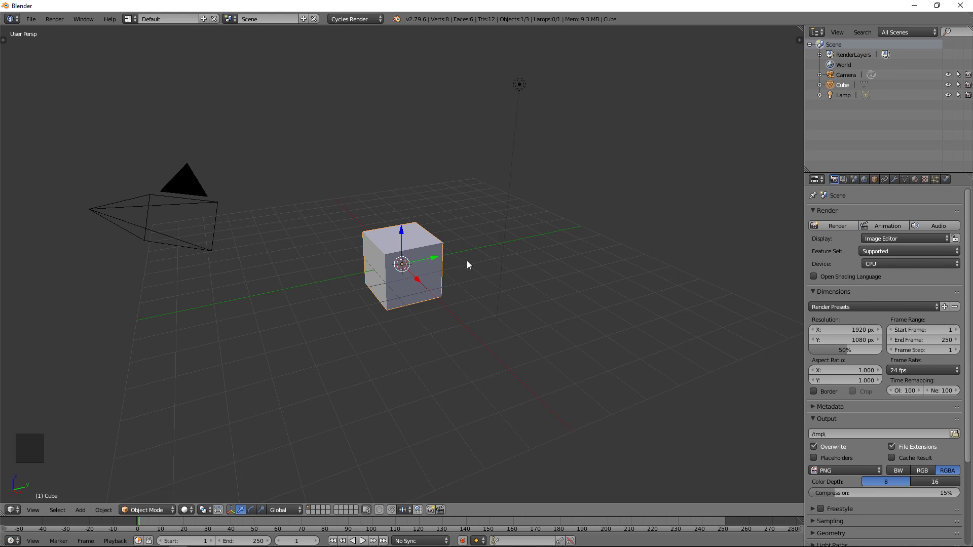
Step: Delete the default cube, camera and lamp, and add a mesh plane
key(a)
key(a)
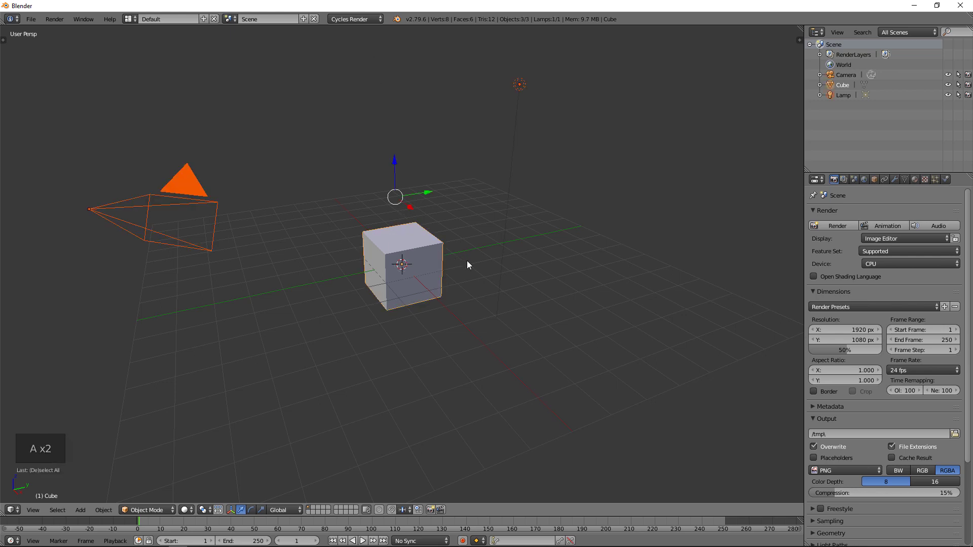
key(Delete)
click(467, 264)
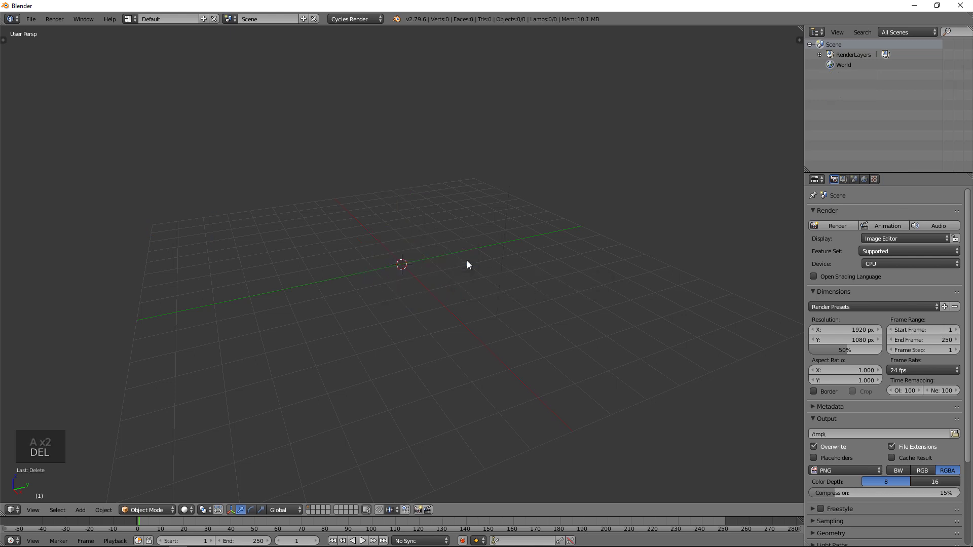
key(shift+a)
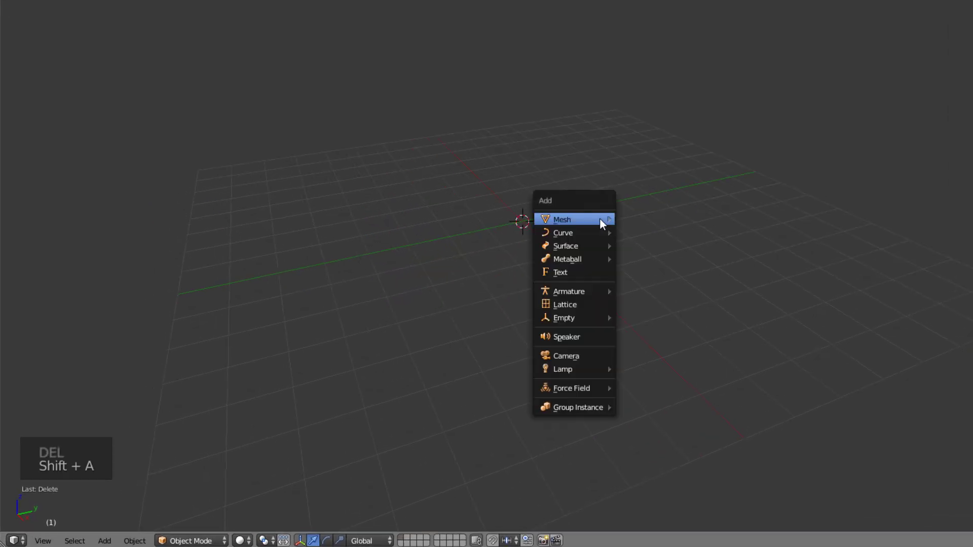
mouse_move(566, 219)
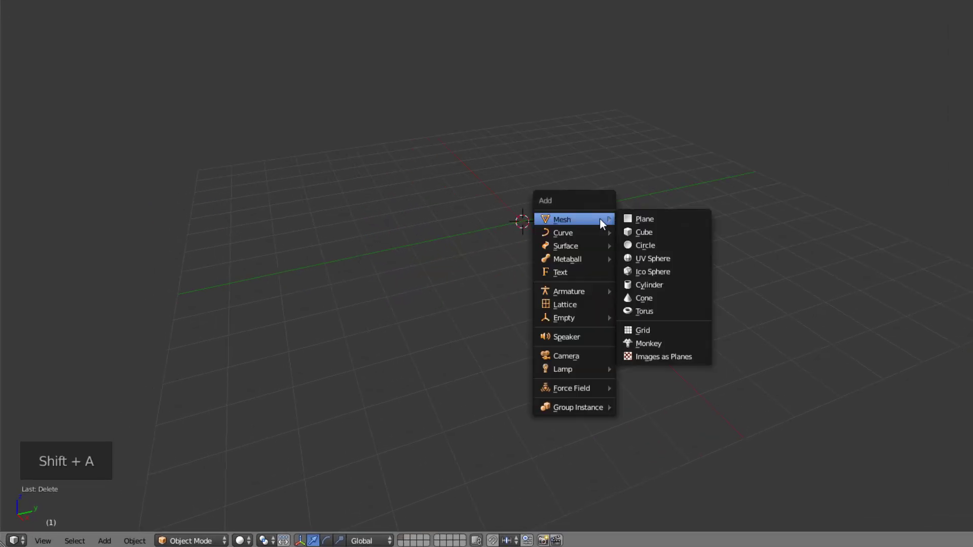
click(634, 218)
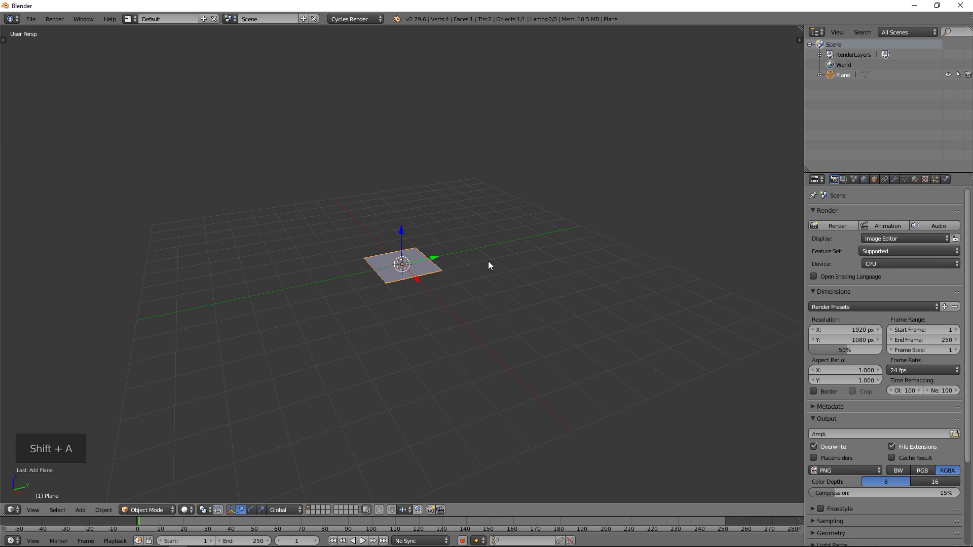
Step: Scale the plane up by 8, then stretch it by 2 along X
key(s)
key(8)
text(Scale X: [8|] = 8 Y: [8|] = 8 Z: [8|] = 8)
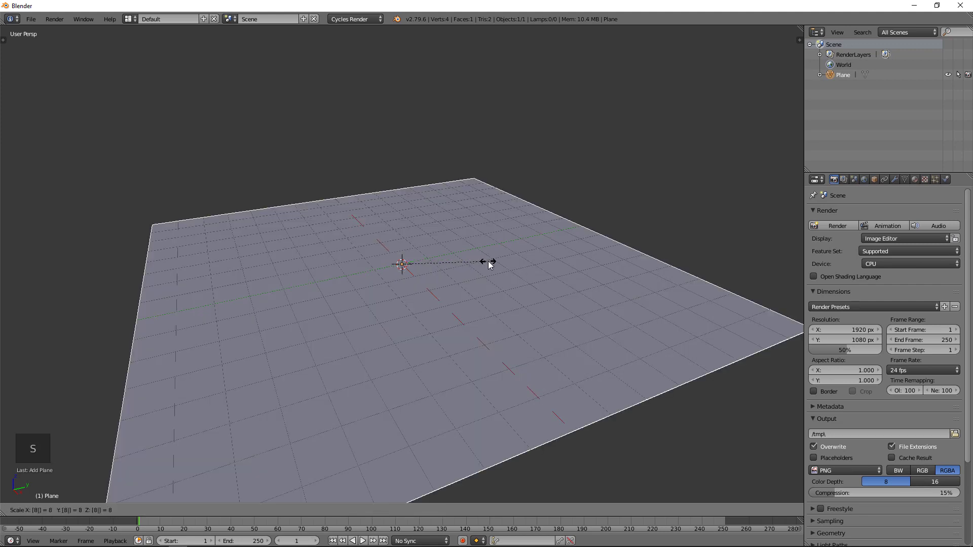
key(Return)
scroll(488, 265, down, 2)
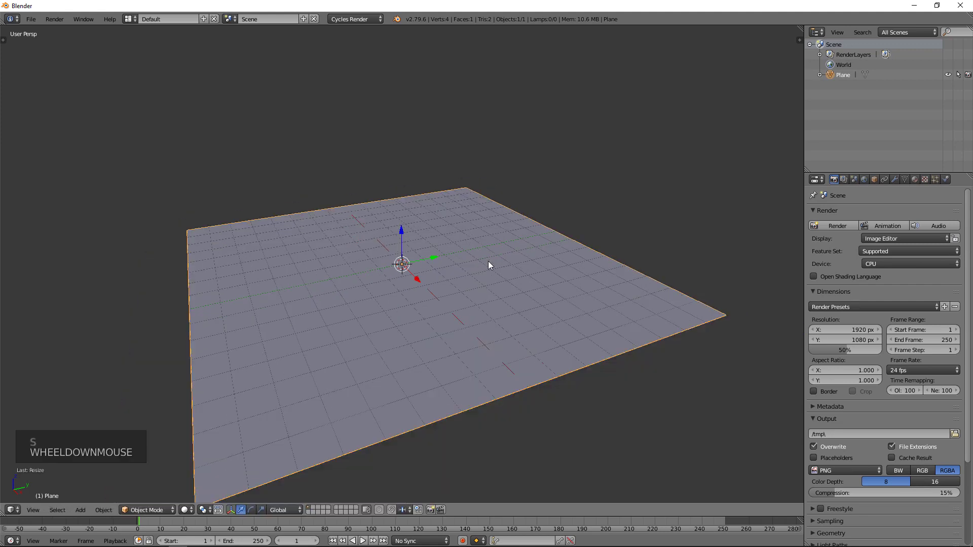
scroll(488, 265, down, 1)
key(s)
key(s)
key(s)
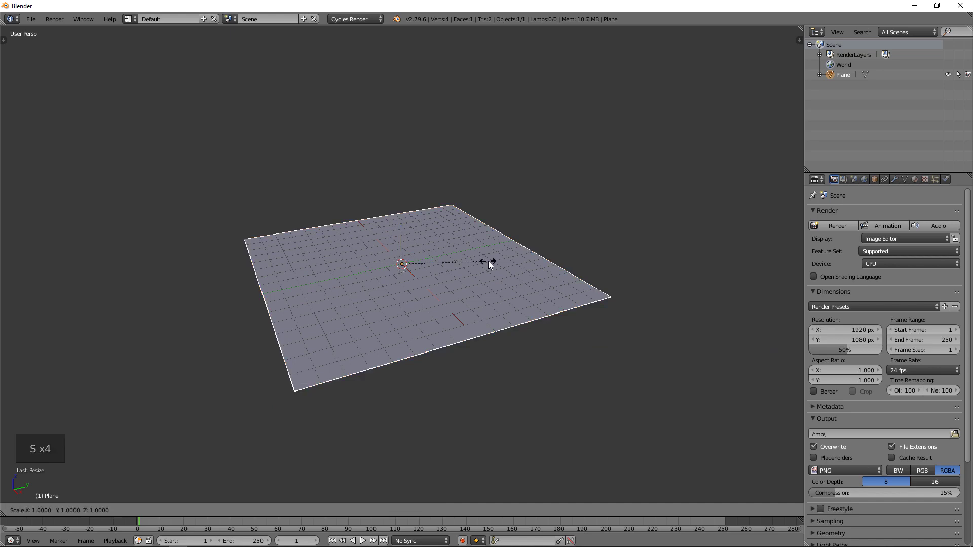
key(x)
key(2)
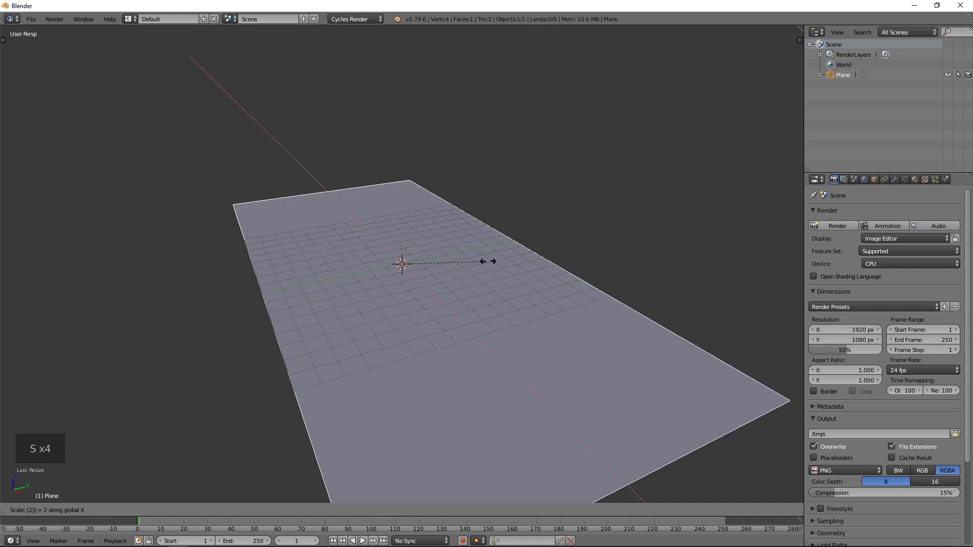
key(Return)
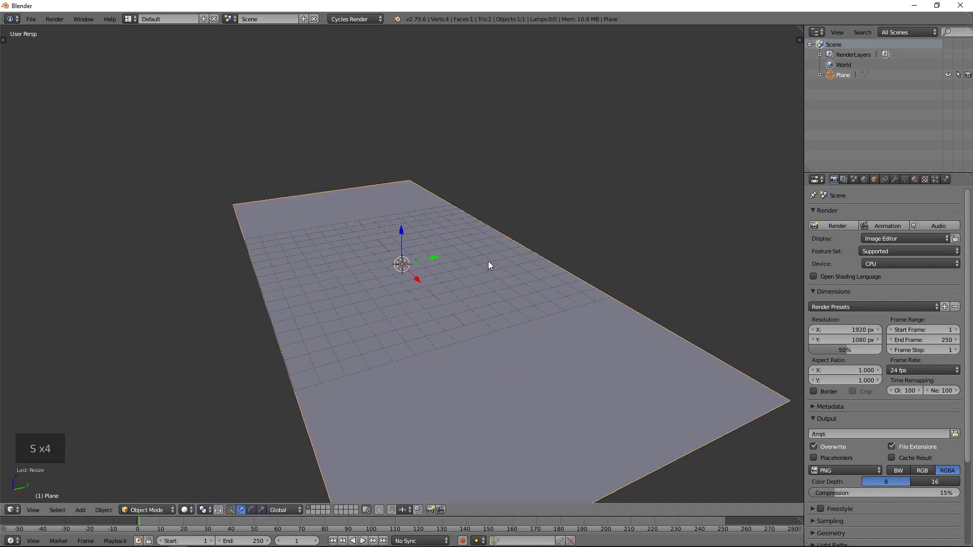
scroll(489, 261, down, 2)
Step: In edge select mode, extrude the plane's far edge 16 units up along Z
shift+middle_drag(489, 261, 463, 294)
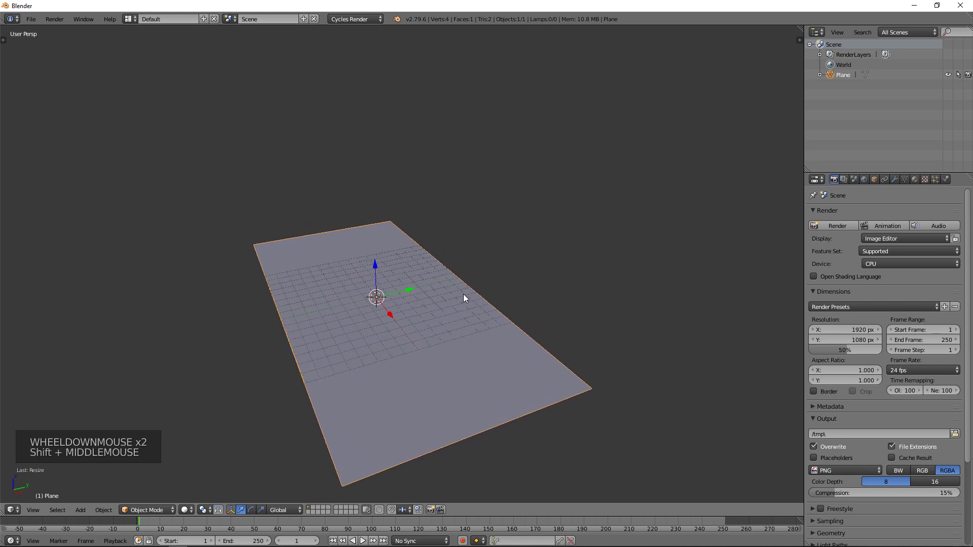
key(Tab)
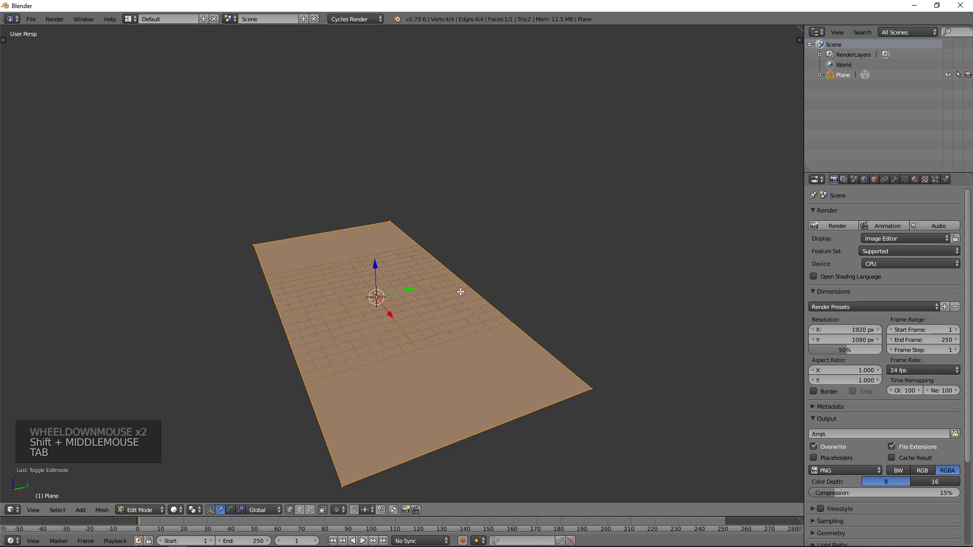
click(390, 539)
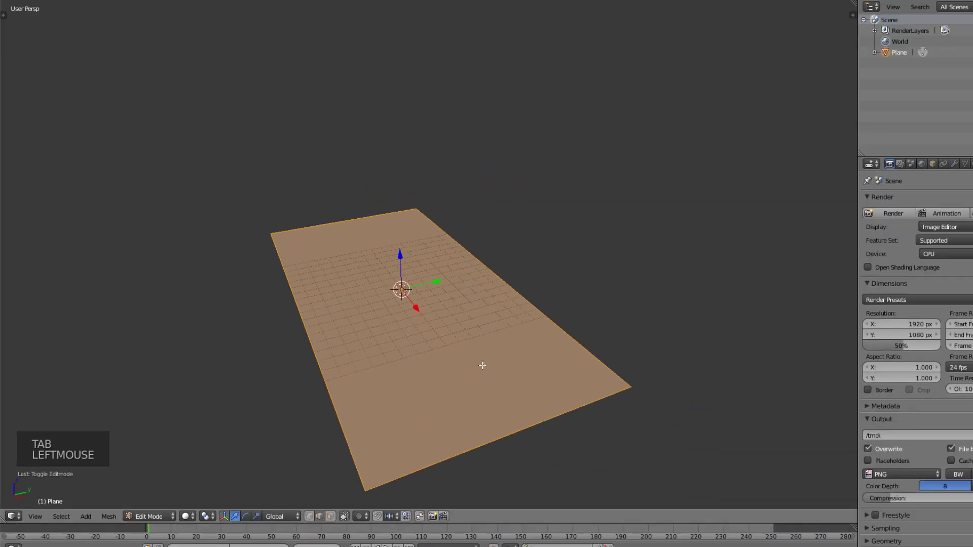
right_click(483, 299)
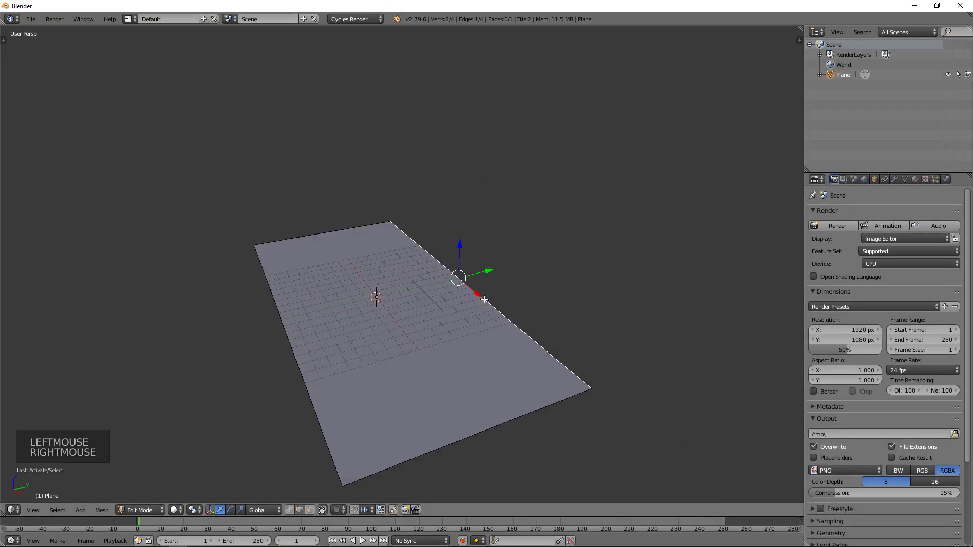
key(e)
key(e)
text(z1)
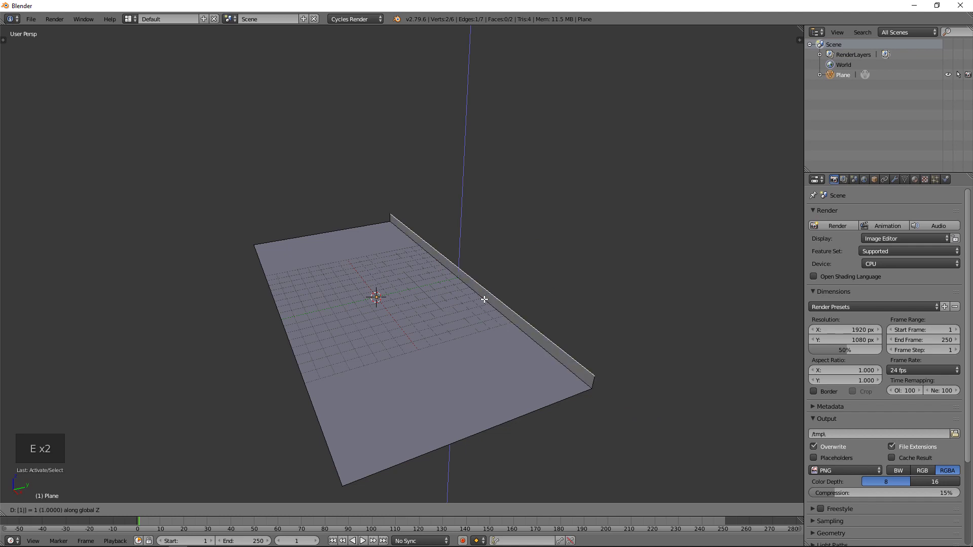
text(6)
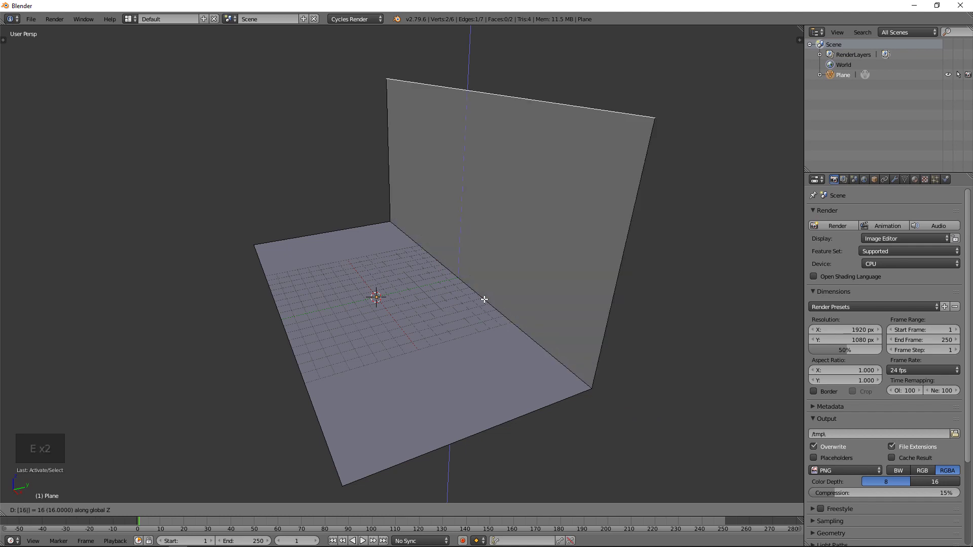
key(Return)
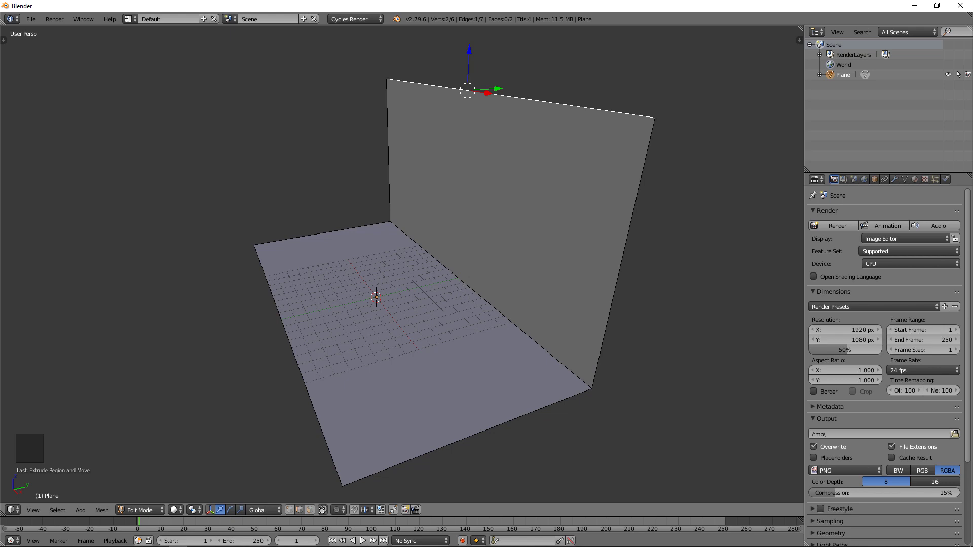
Step: Bevel the floor-wall edge with offset 1 and 30 segments, then return to Object Mode
right_click(460, 284)
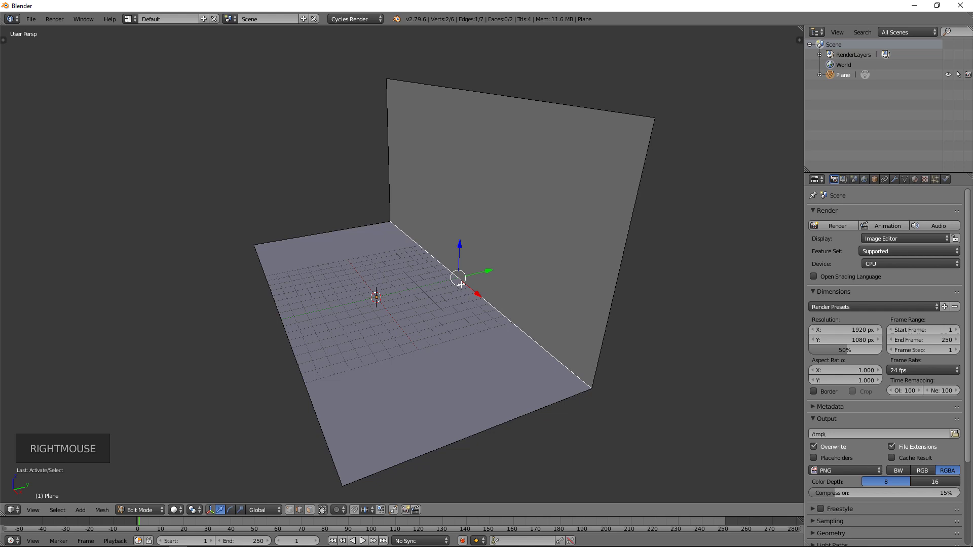
key(w)
click(600, 247)
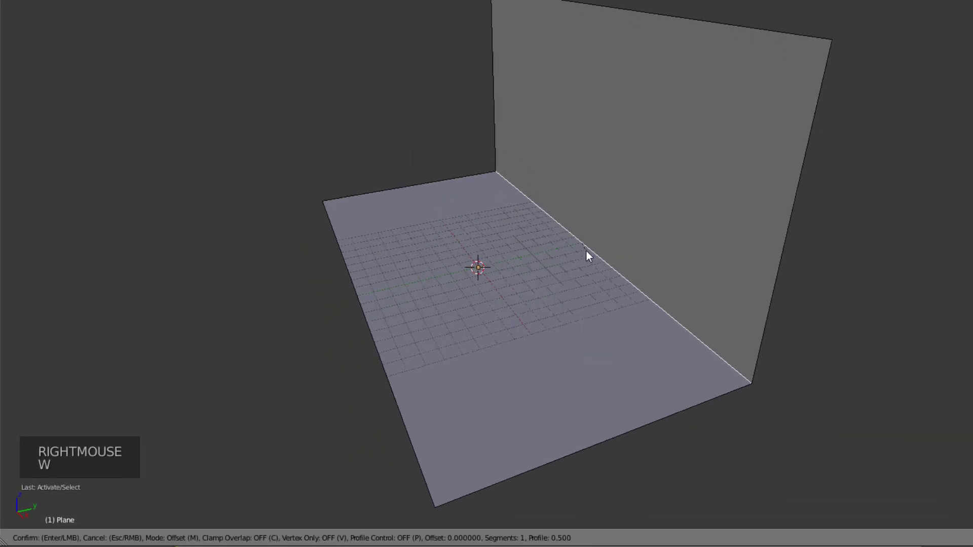
text(1)
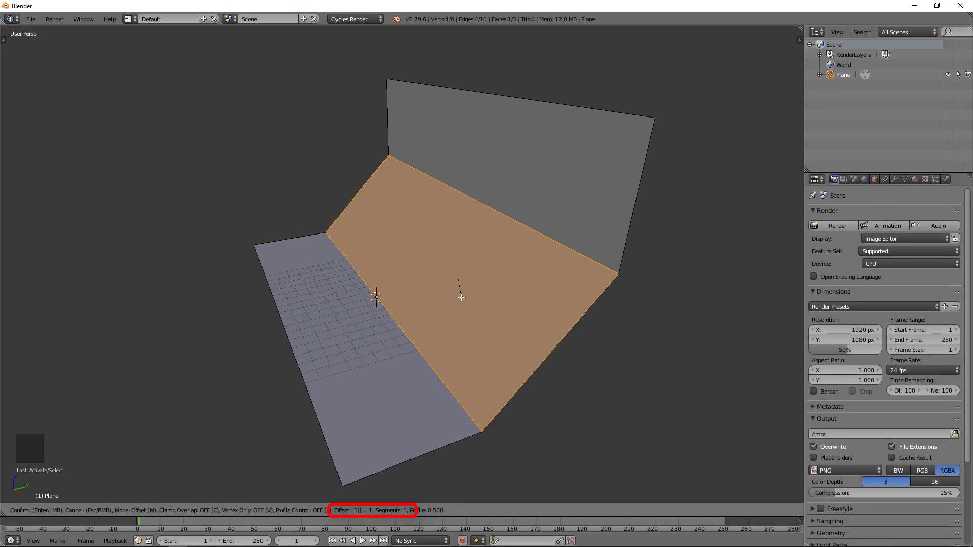
scroll(461, 297, up, 8)
scroll(461, 297, up, 12)
scroll(462, 297, up, 10)
scroll(461, 297, down, 1)
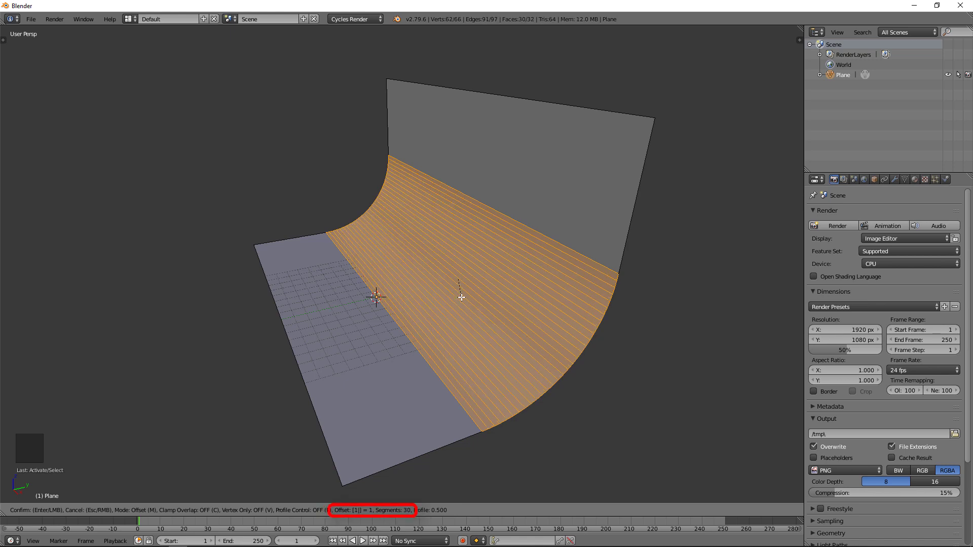
click(461, 297)
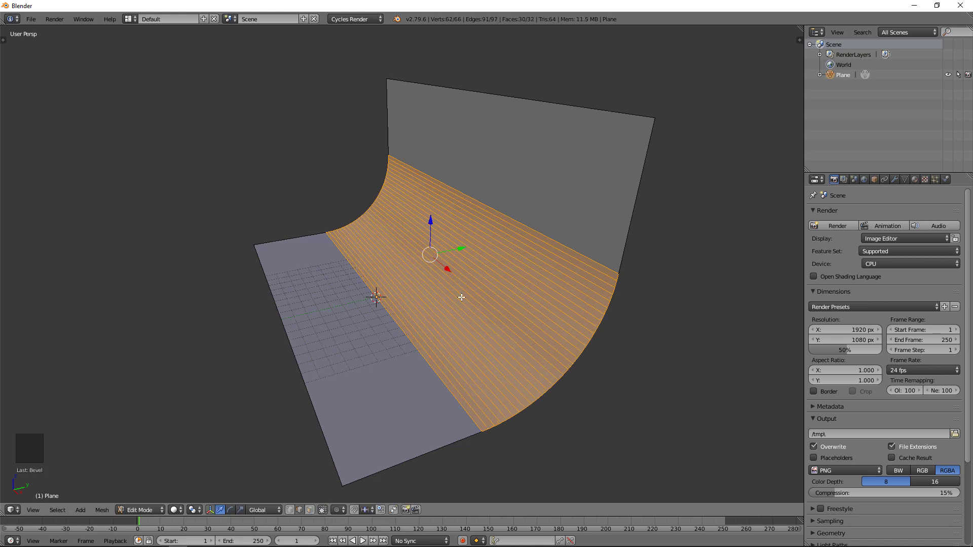
key(Tab)
Step: Add a UV sphere and frame it in the view
middle_drag(437, 303, 533, 301)
scroll(390, 346, up, 3)
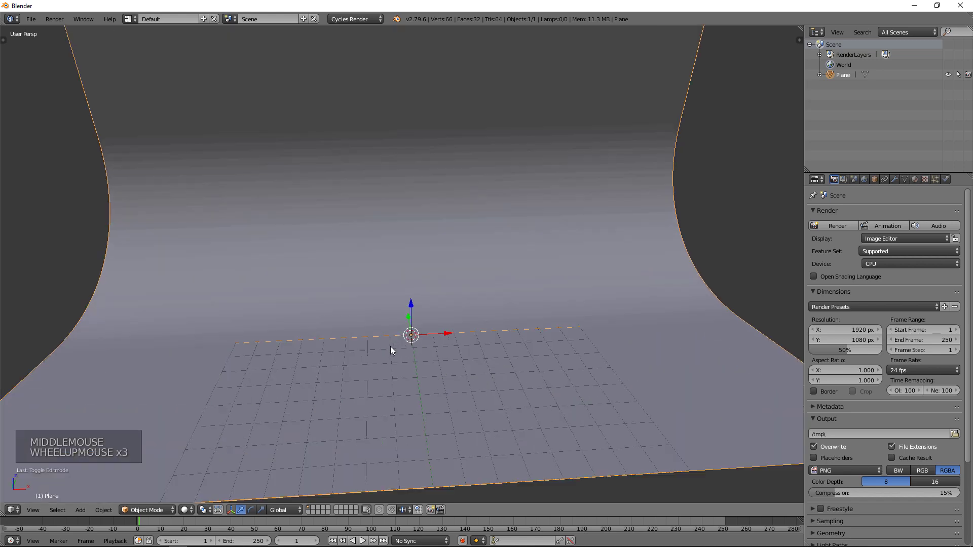
scroll(390, 346, up, 1)
shift+middle_drag(390, 346, 391, 272)
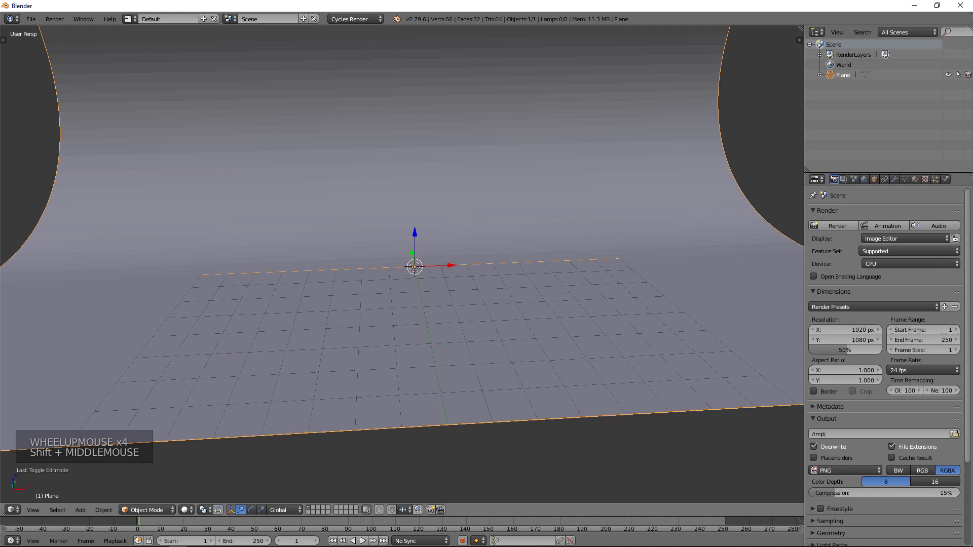
key(shift+a)
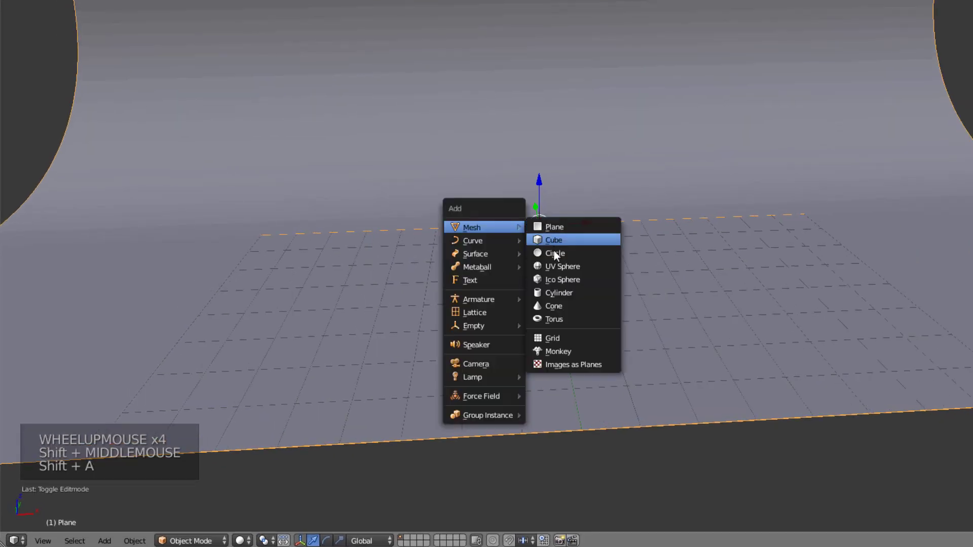
click(555, 266)
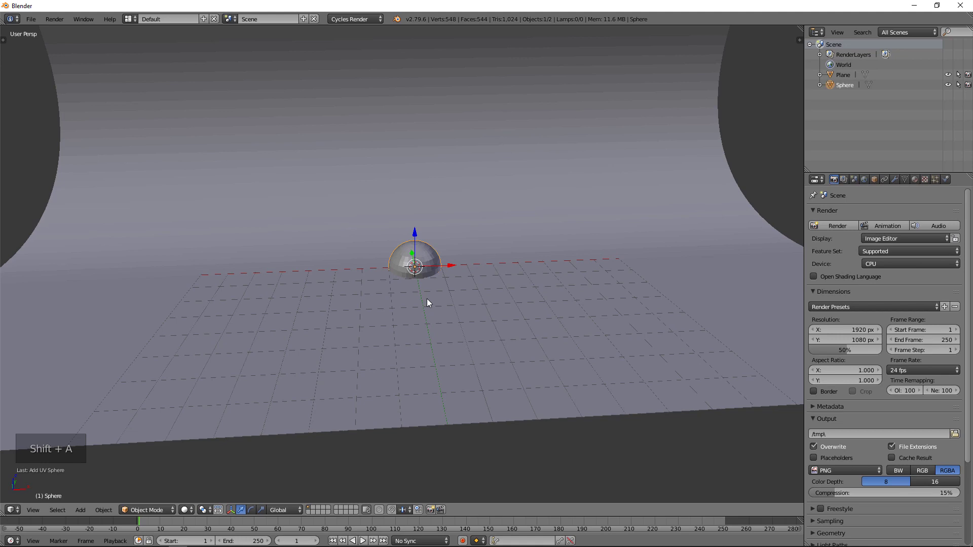
key(KP_Decimal)
scroll(426, 302, down, 4)
middle_drag(426, 298, 446, 294)
Step: Lift the sphere 1 unit along Z and add a level-2 Subdivision Surface
key(g)
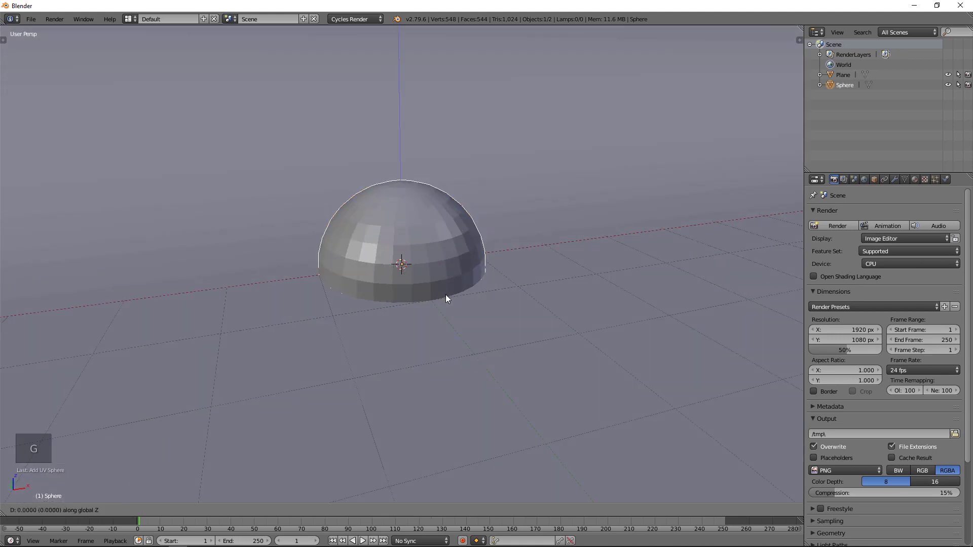
key(z)
key(1)
click(445, 294)
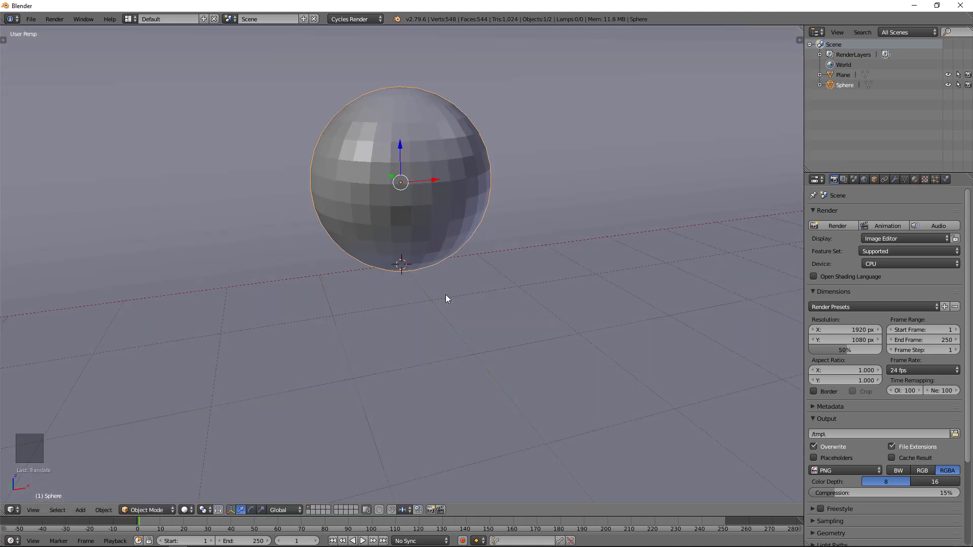
key(ctrl+2)
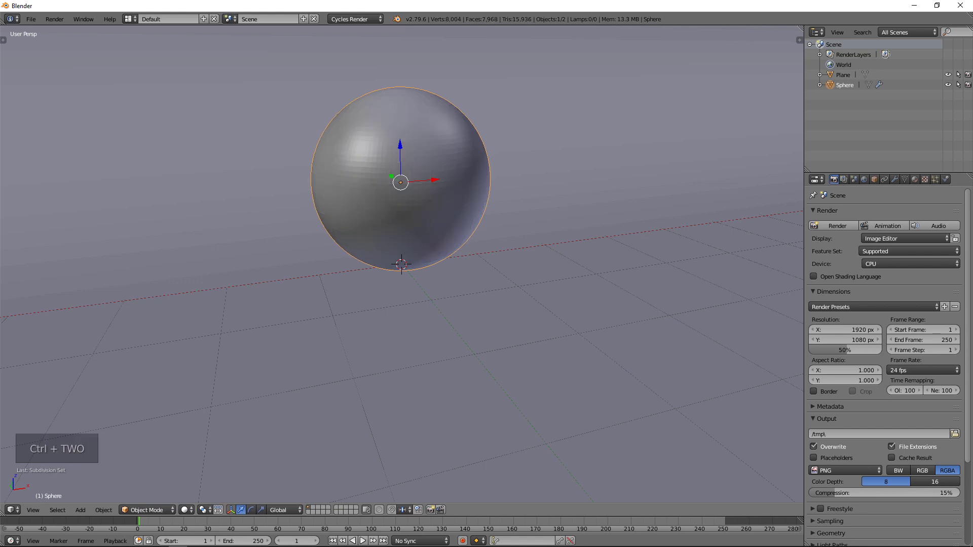
scroll(446, 295, down, 2)
scroll(445, 294, down, 4)
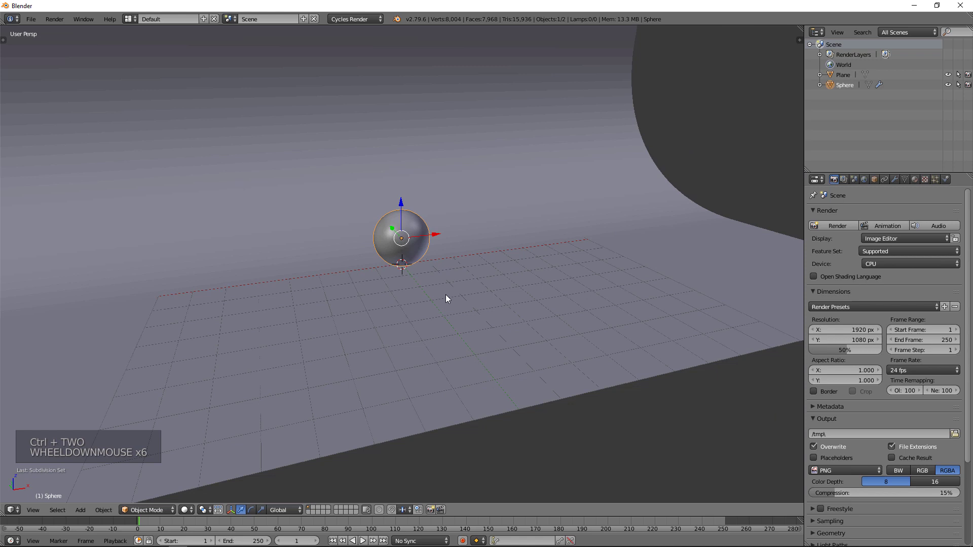
Step: Apply Smooth shading to the backdrop and sphere, and split the 3D view in two
shift+right_click(482, 121)
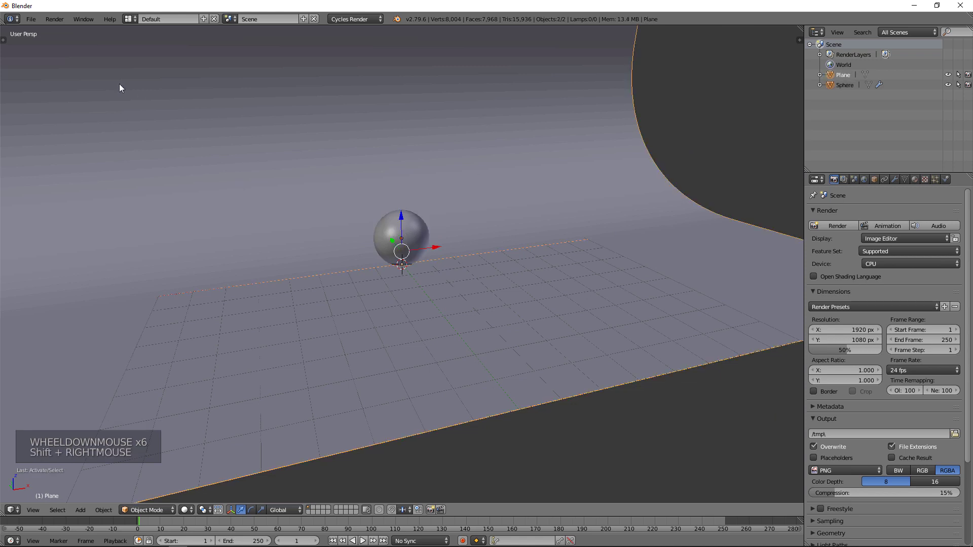
click(8, 46)
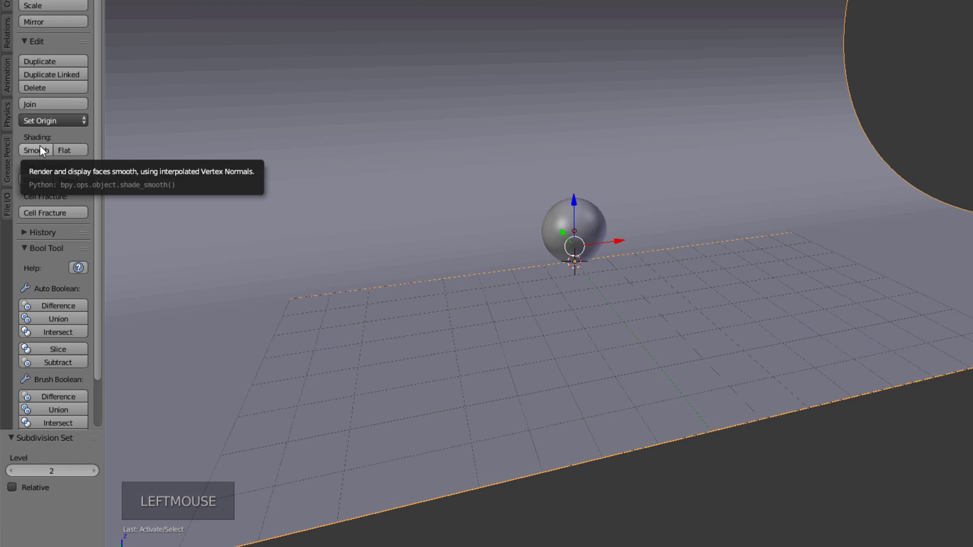
click(40, 146)
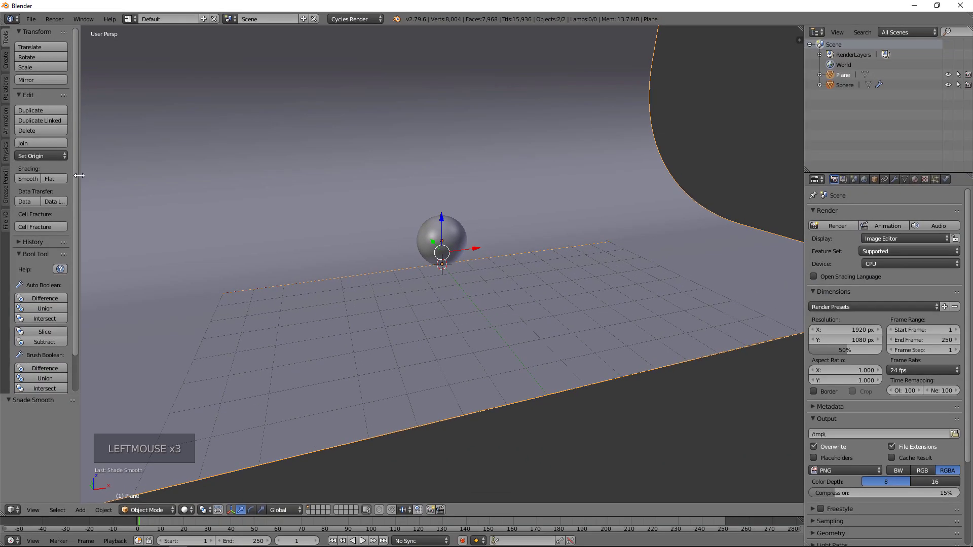
drag(79, 176, 23, 177)
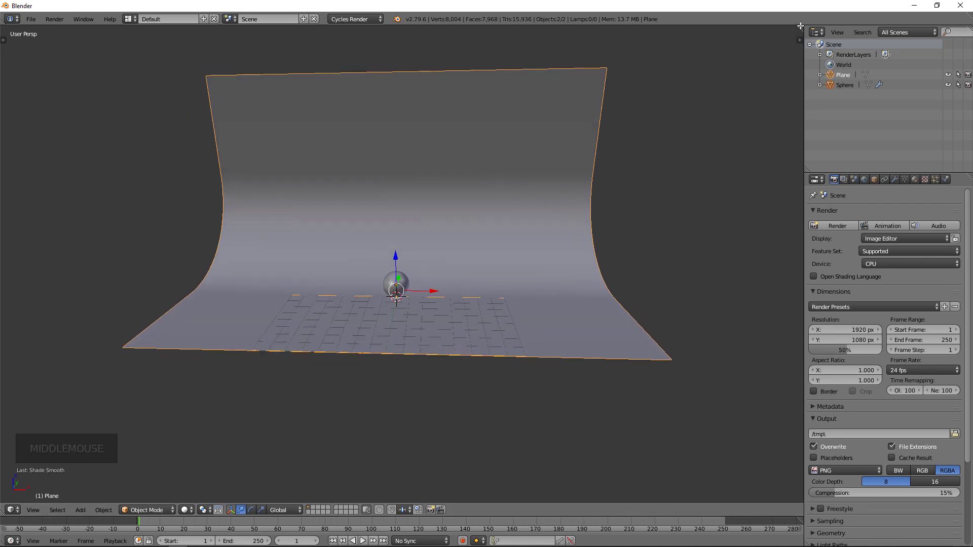
drag(800, 25, 284, 84)
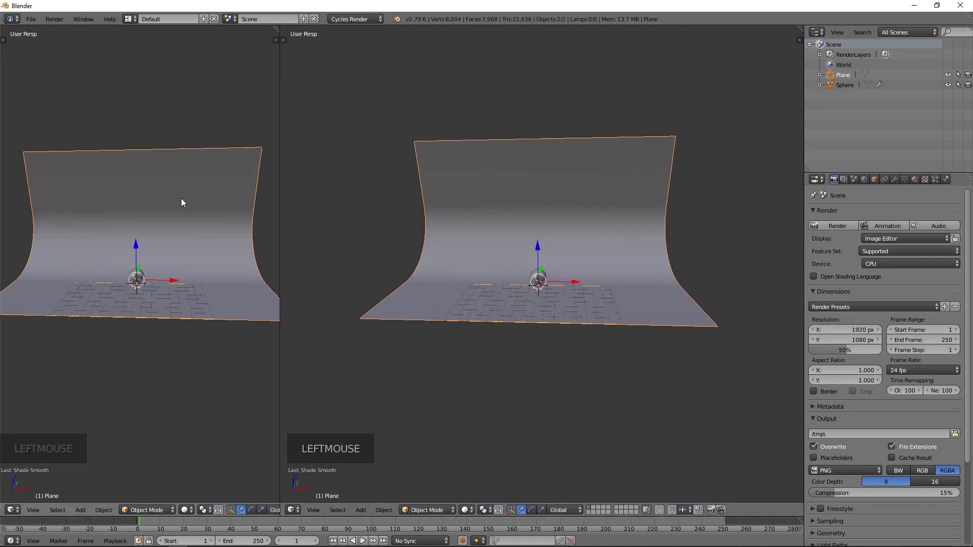
Step: Draw a render border around the sphere and enable rendered shading in the left view
middle_drag(182, 203, 182, 190)
scroll(183, 191, up, 2)
scroll(150, 237, up, 2)
shift+middle_drag(119, 235, 142, 237)
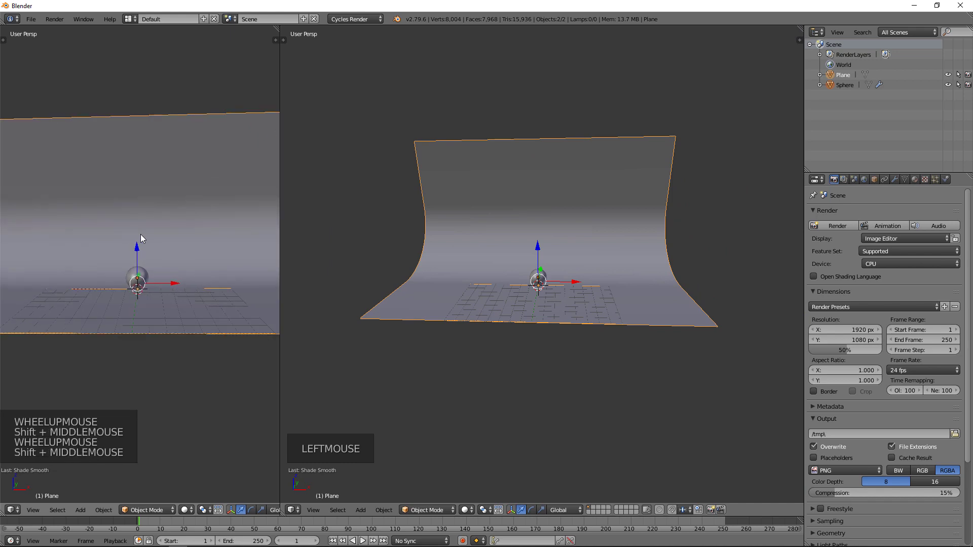
key(ctrl+b)
drag(69, 200, 205, 327)
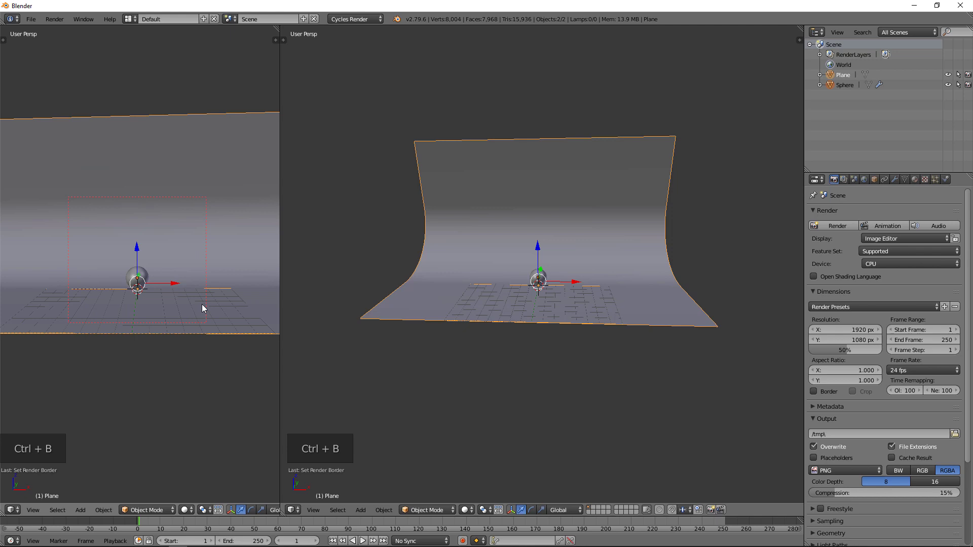
key(shift+z)
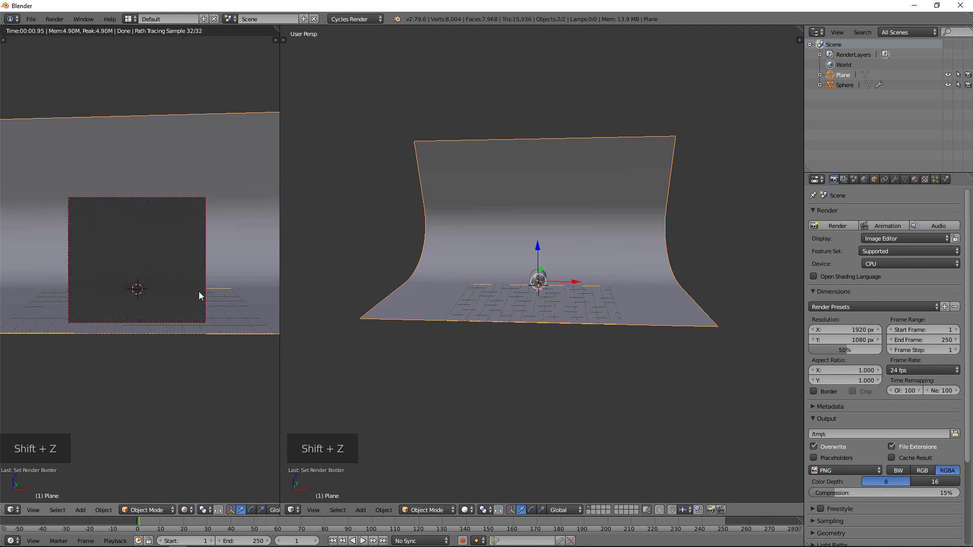
scroll(505, 349, up, 2)
scroll(506, 350, up, 1)
Step: Move the 3D cursor around the right view, then reset it with Shift+C
middle_drag(507, 349, 522, 341)
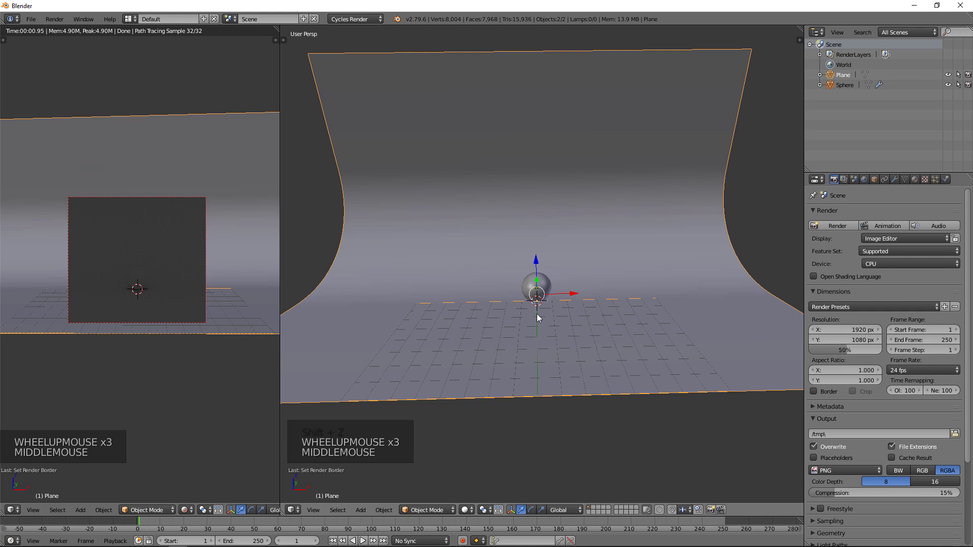
click(614, 213)
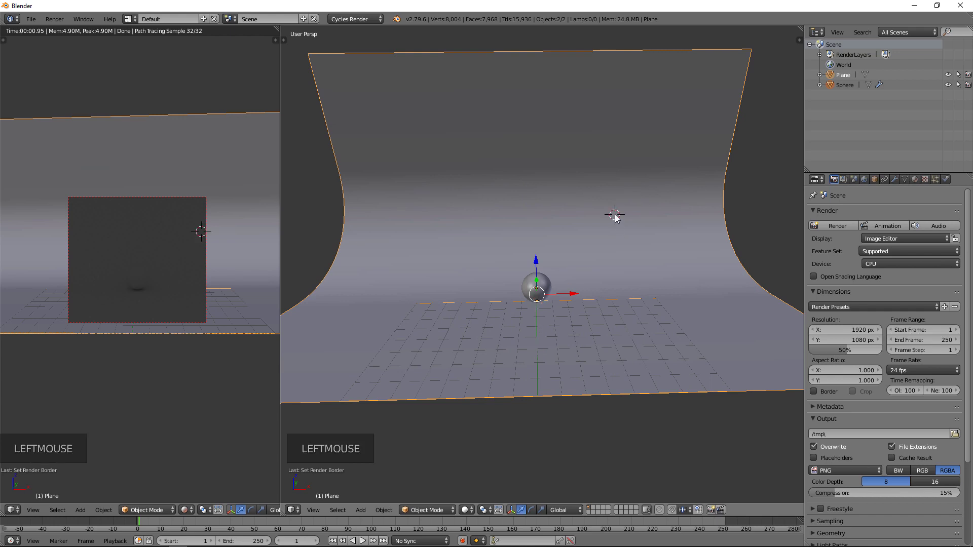
click(515, 177)
click(429, 177)
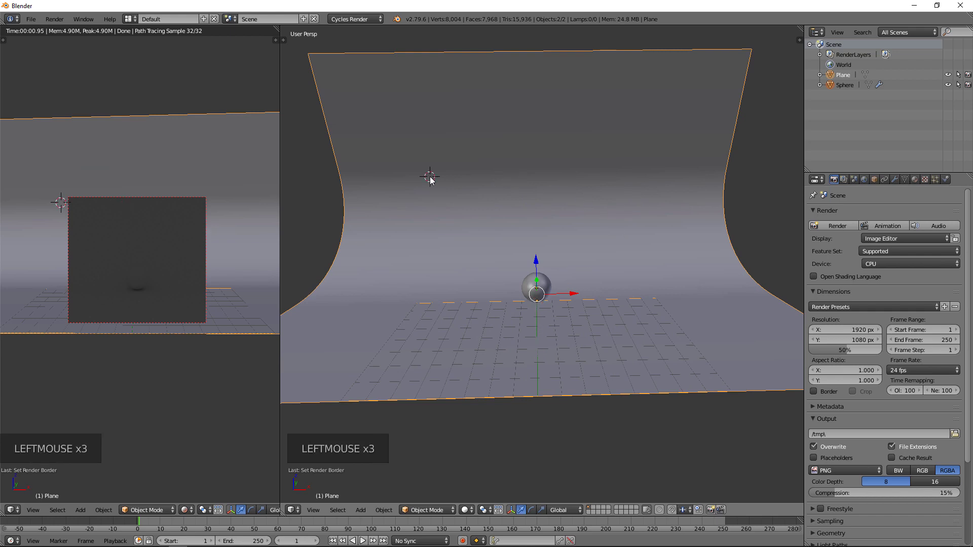
key(shift+c)
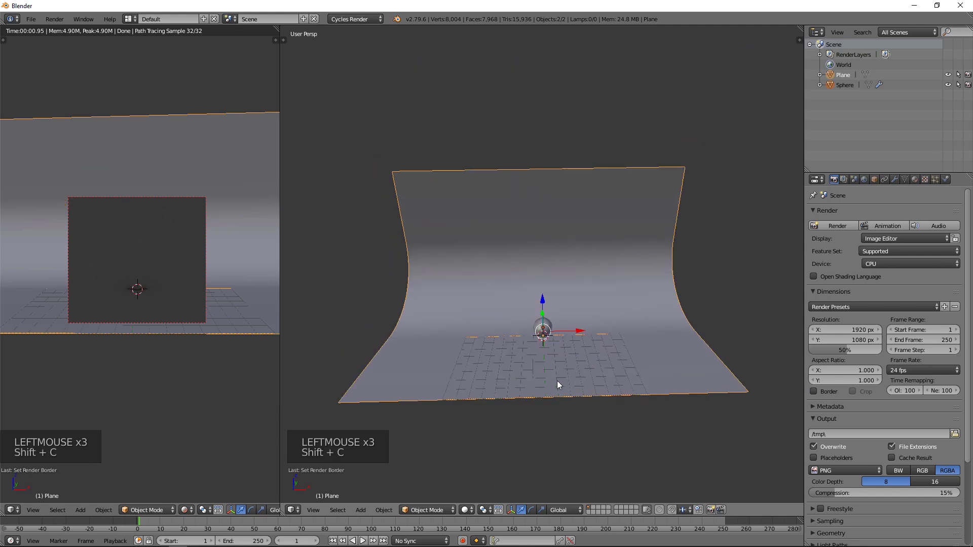
scroll(557, 381, up, 4)
shift+middle_drag(557, 381, 528, 262)
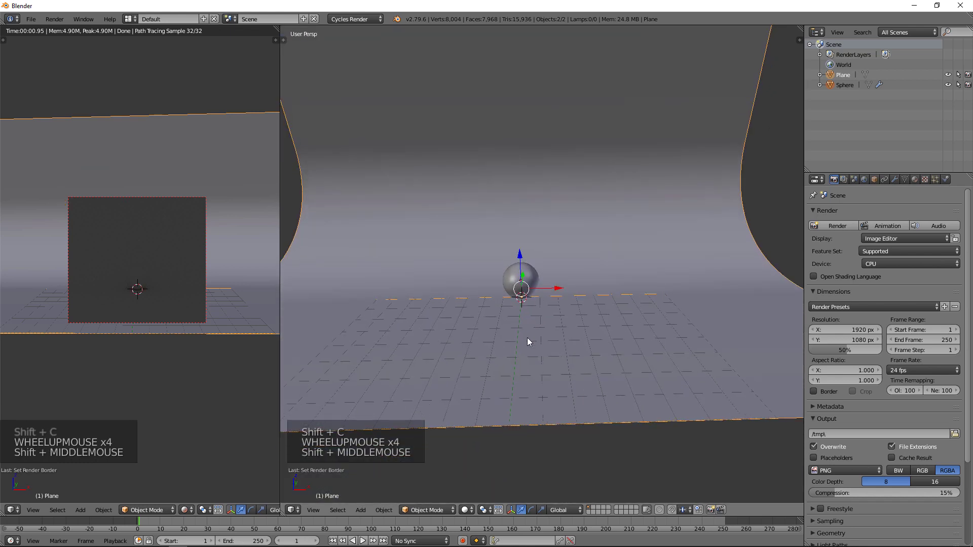
scroll(527, 338, up, 4)
shift+middle_drag(511, 331, 541, 334)
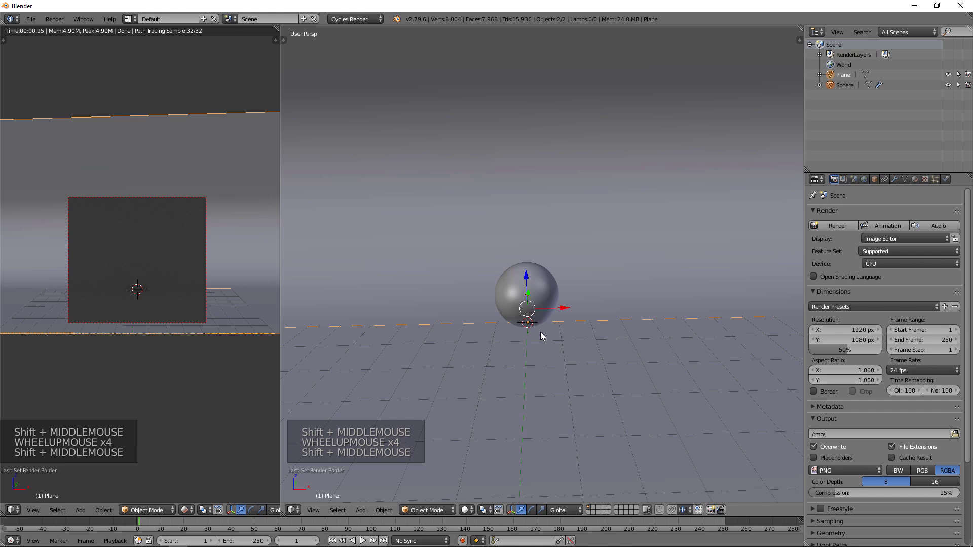
Step: Add an Area lamp and switch the right view to rendered shading
key(shift+a)
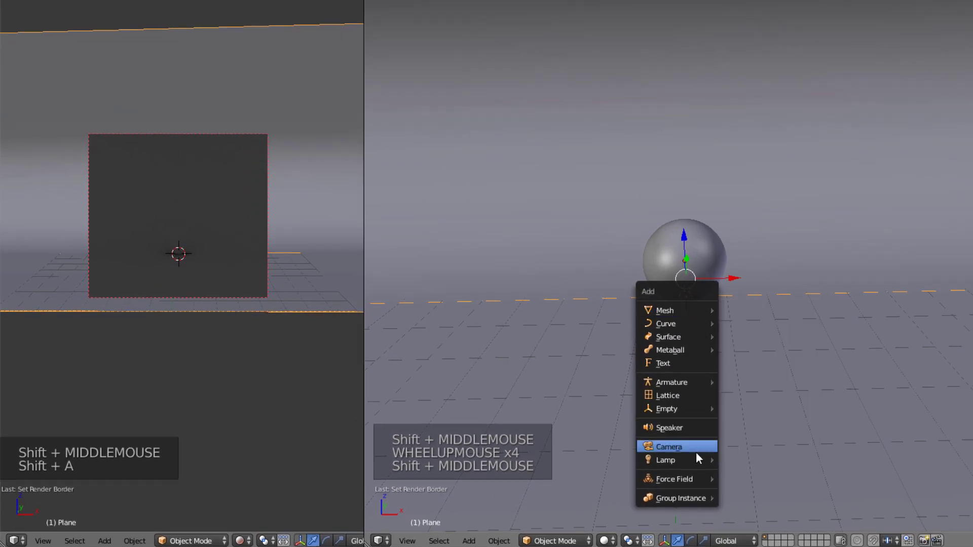
mouse_move(666, 460)
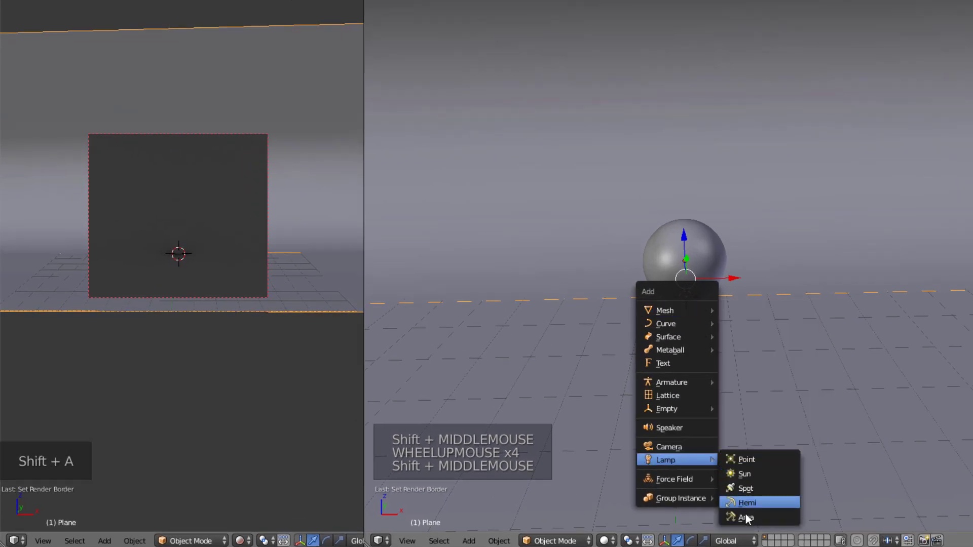
click(743, 517)
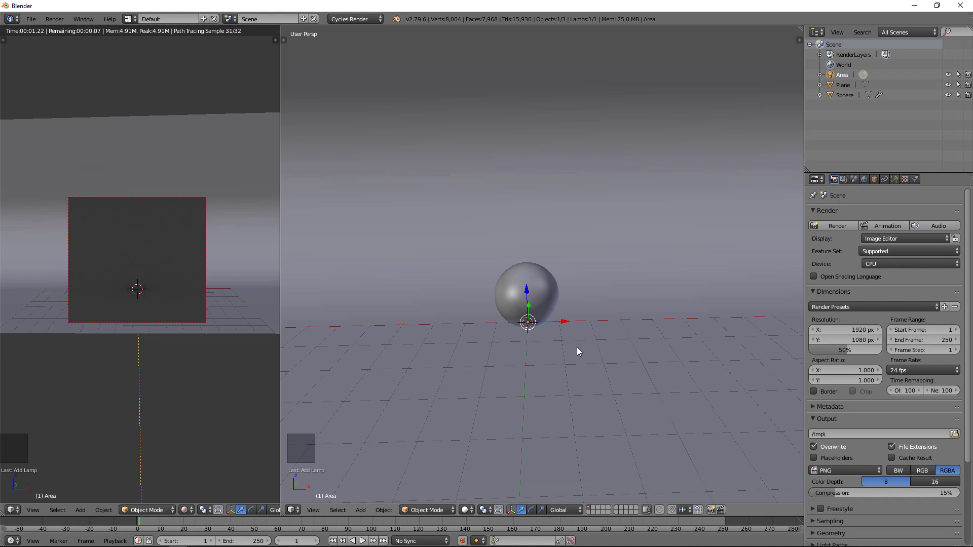
key(shift+z)
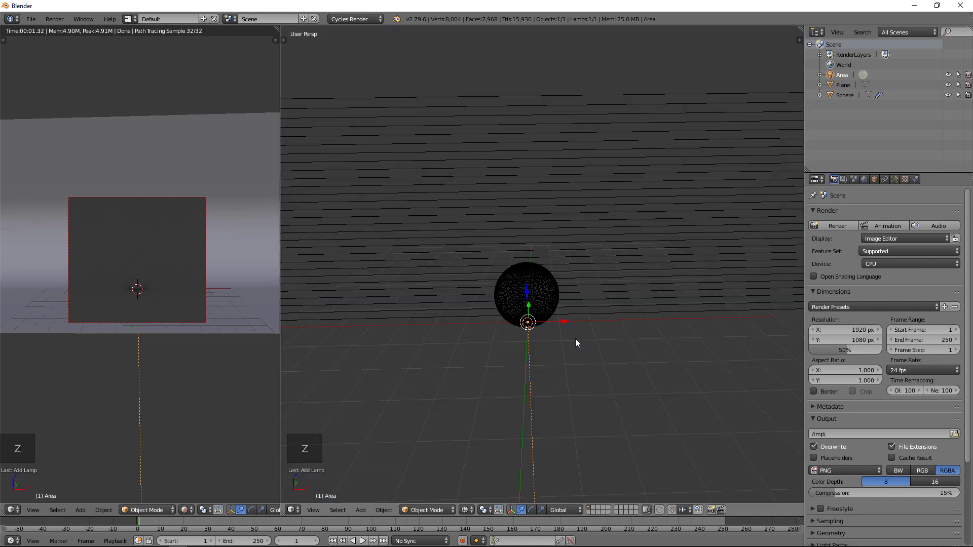
scroll(575, 343, down, 1)
scroll(576, 342, down, 3)
scroll(576, 343, down, 1)
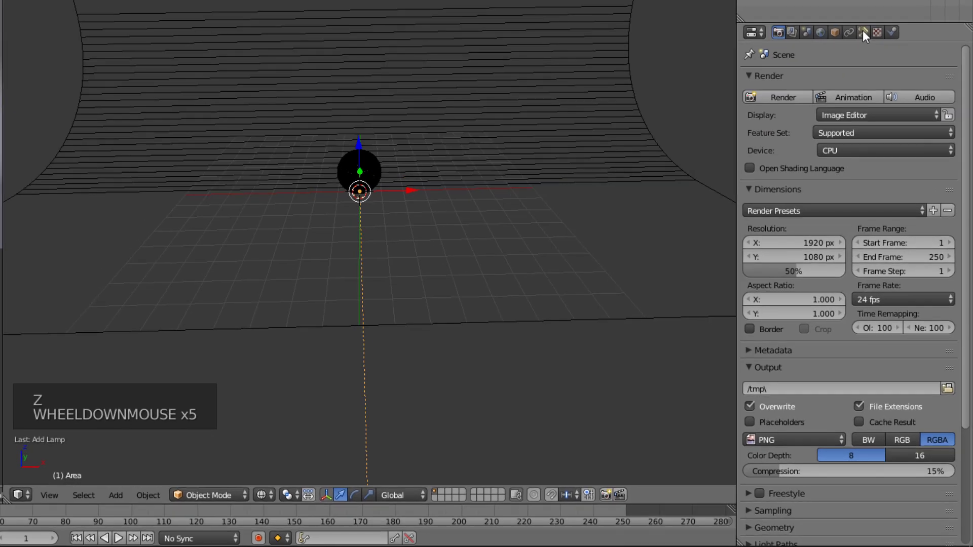
Step: Give the area lamp Size 8 and emission Strength 250
click(863, 33)
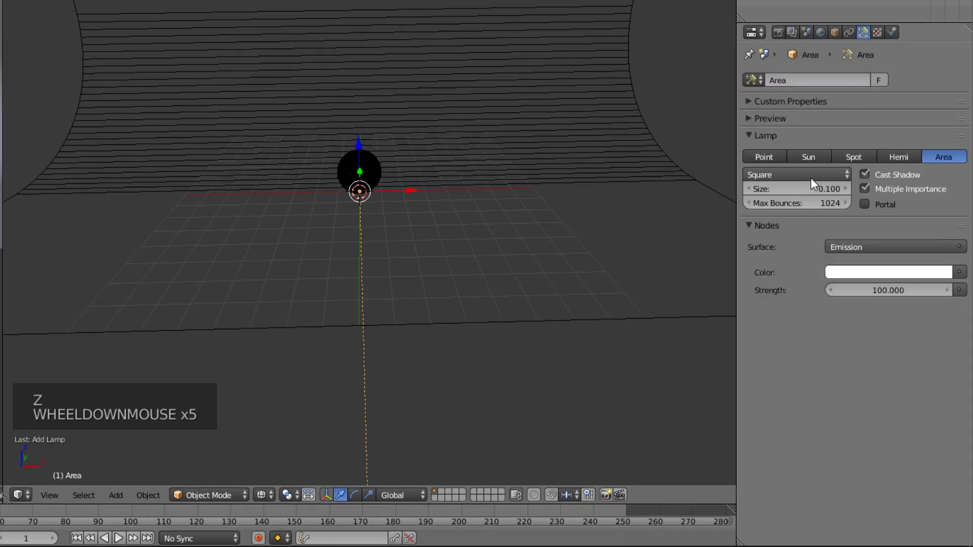
click(798, 188)
text(8)
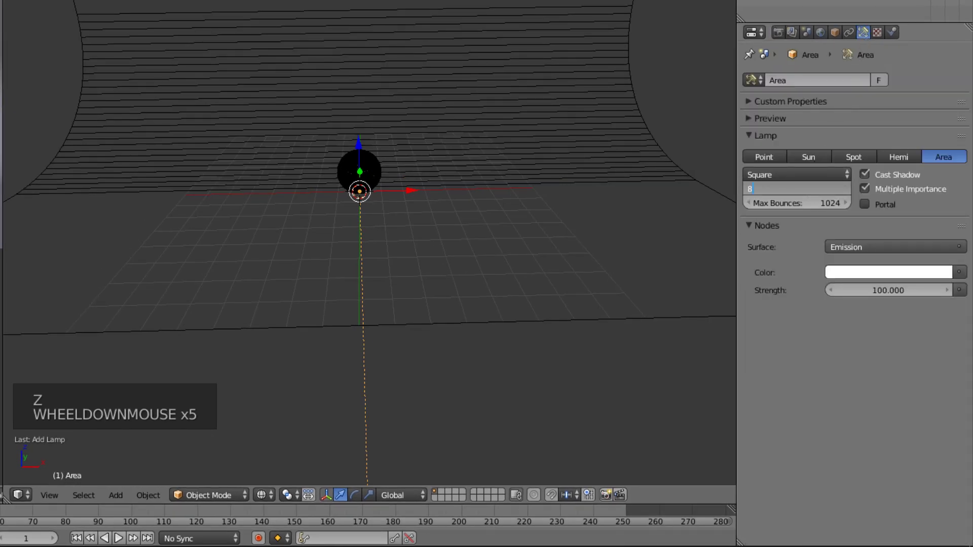
key(Return)
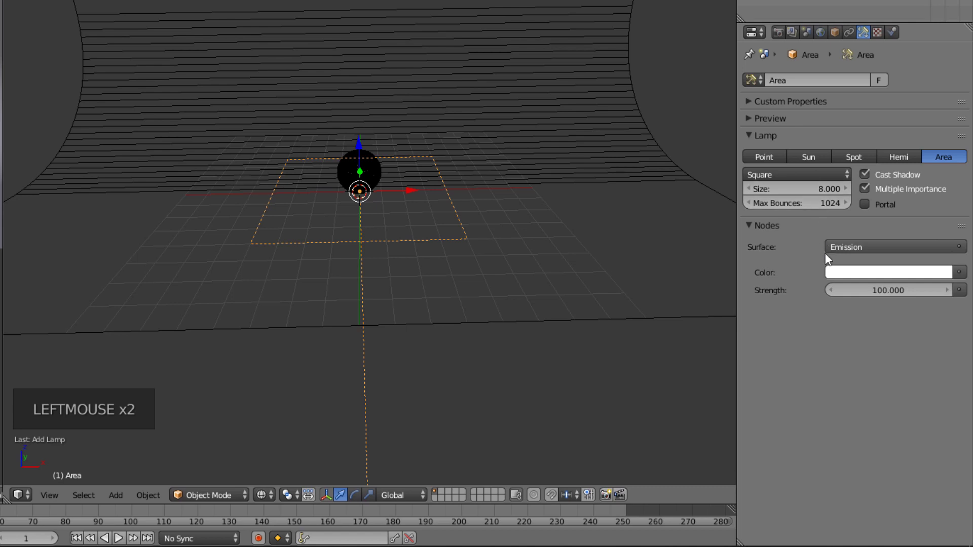
click(859, 291)
text(250)
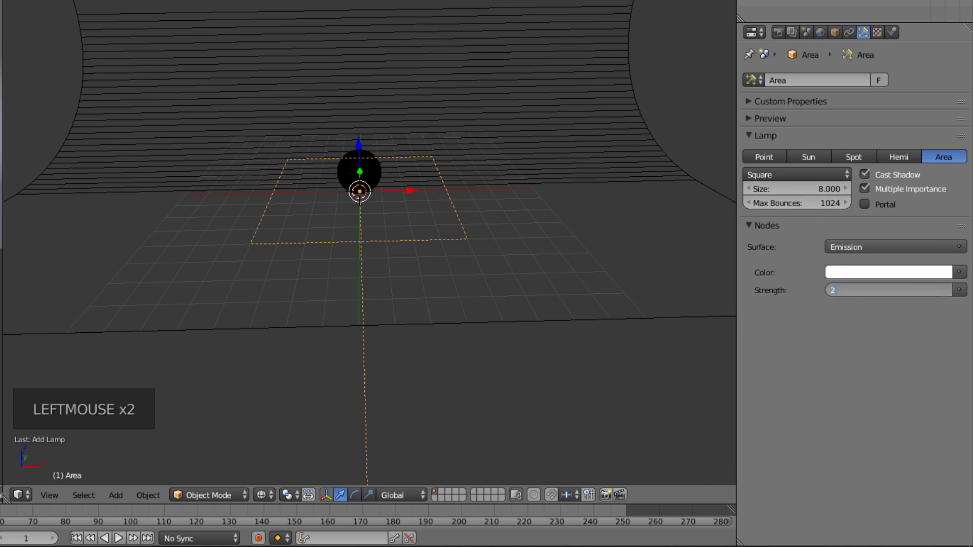
key(Return)
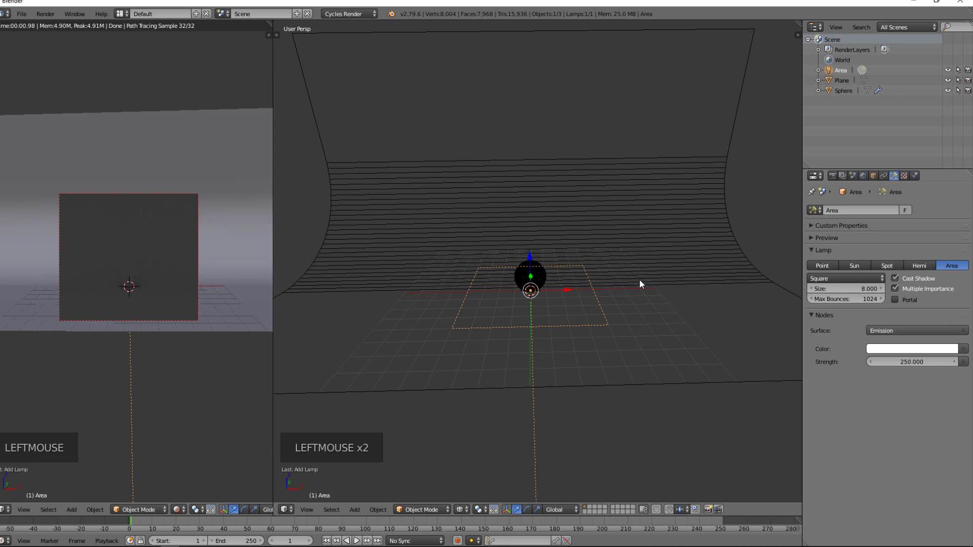
Step: Turn the area lamp 90° around Y, shift it along X, raise it, and preview rendered
key(r)
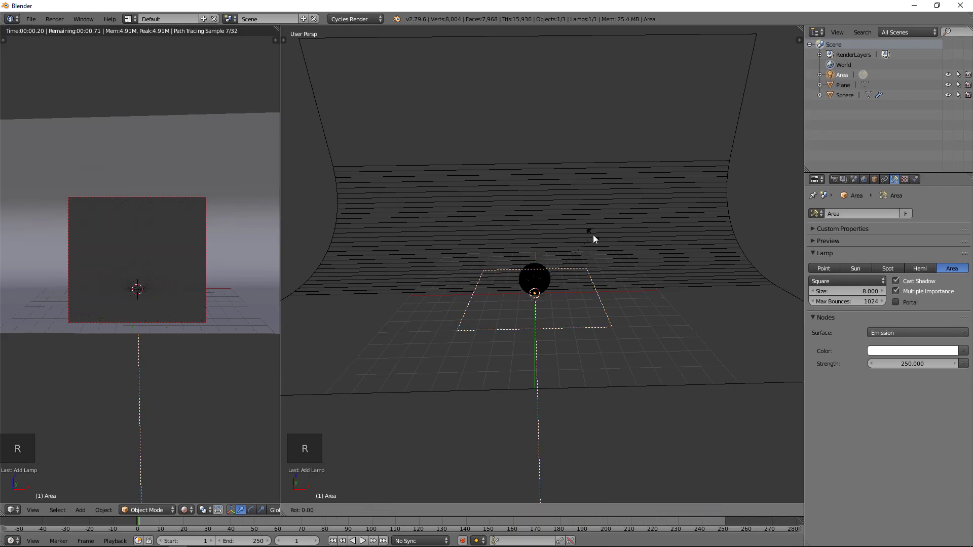
text(y)
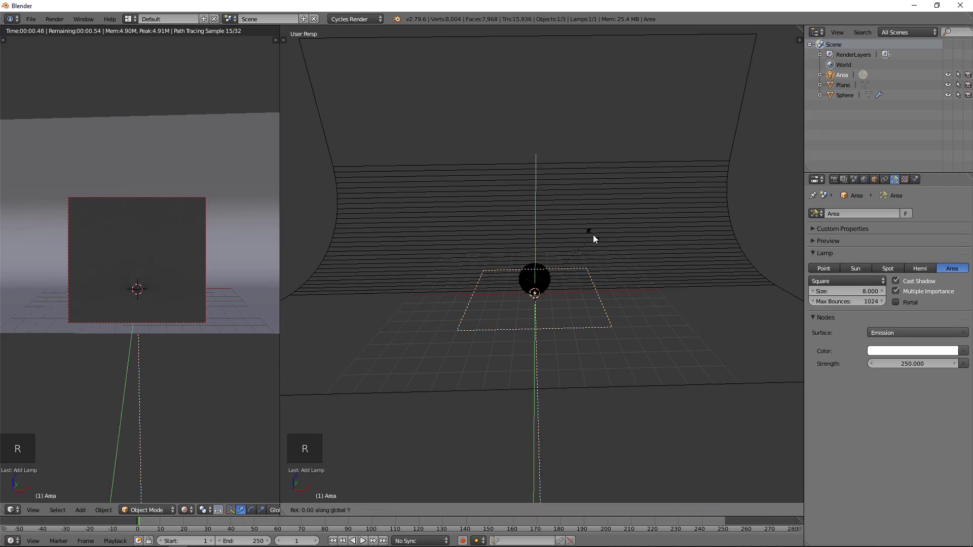
text(90)
key(Return)
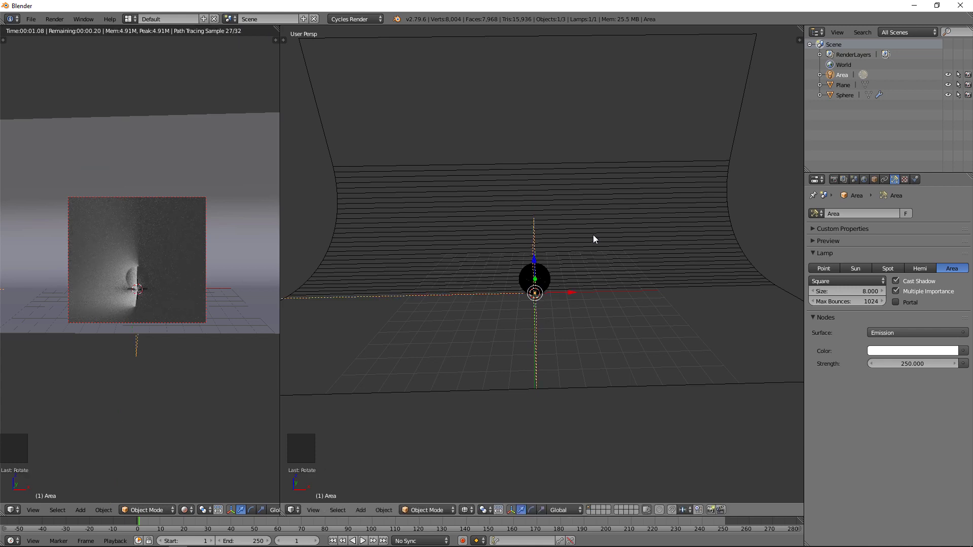
key(g)
text(x)
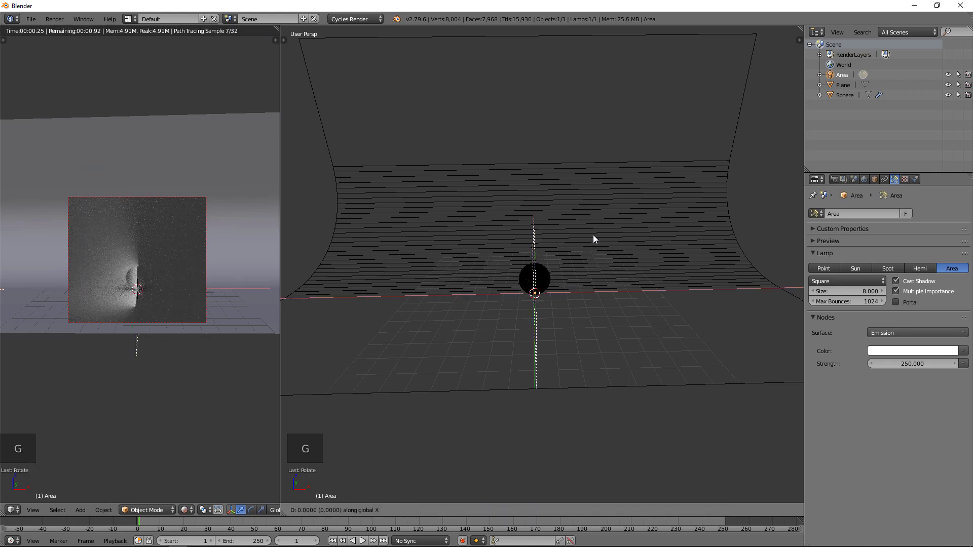
text(6)
key(Return)
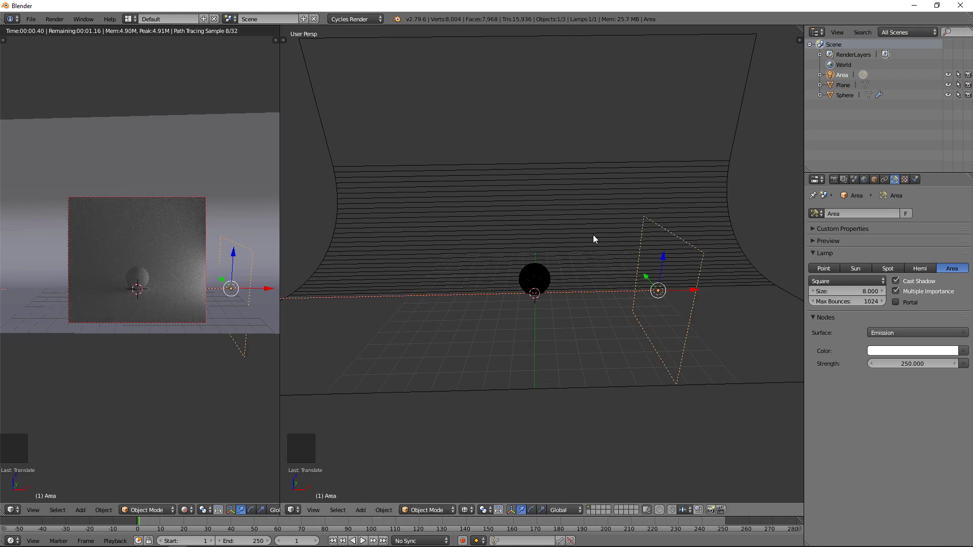
text(gz)
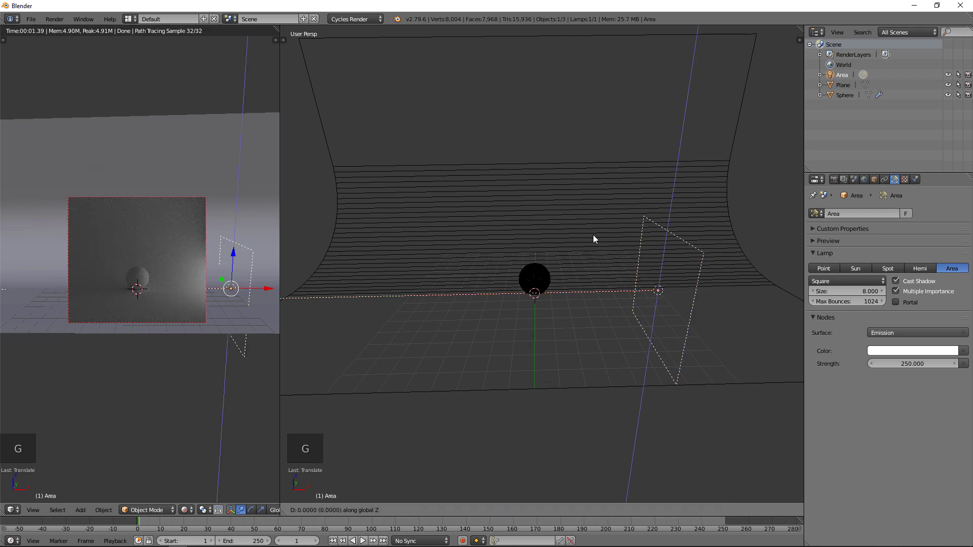
text(3)
key(Return)
key(shift+z)
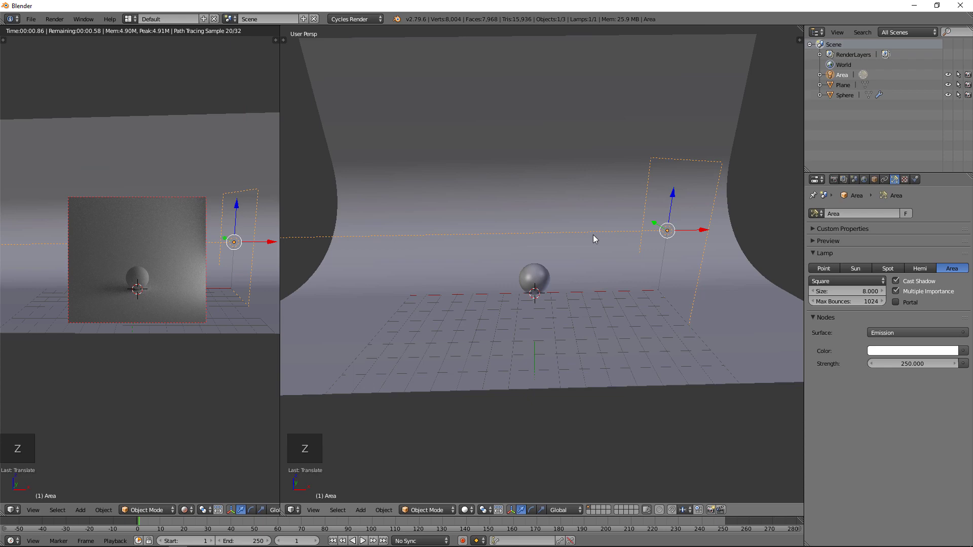
Step: Duplicate the area lamp 16 units to the left and turn the copy 18 degrees
key(shift+d)
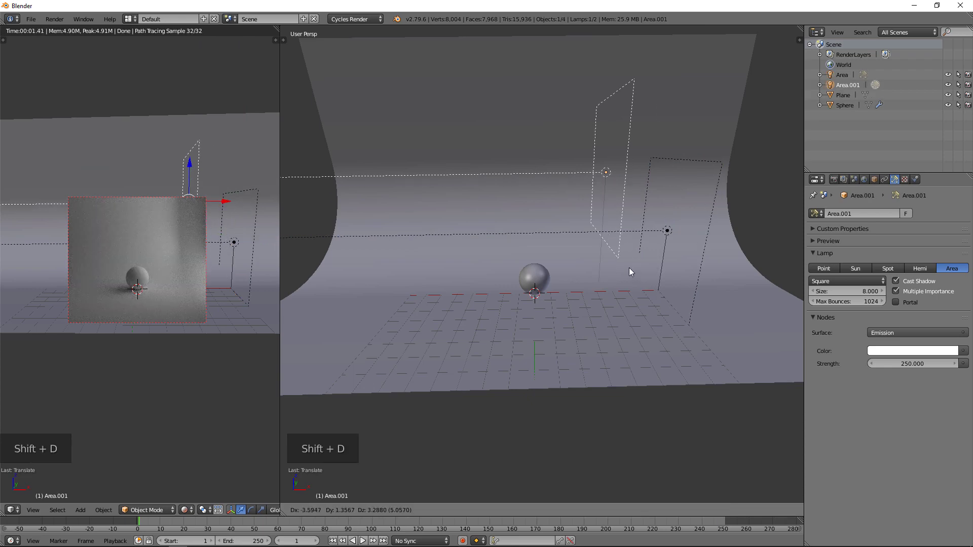
text(x)
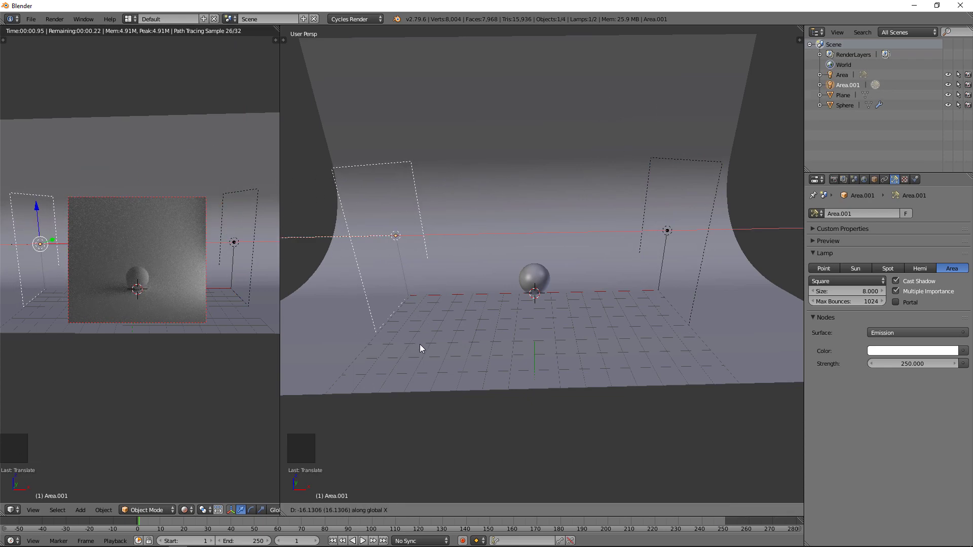
text(-16)
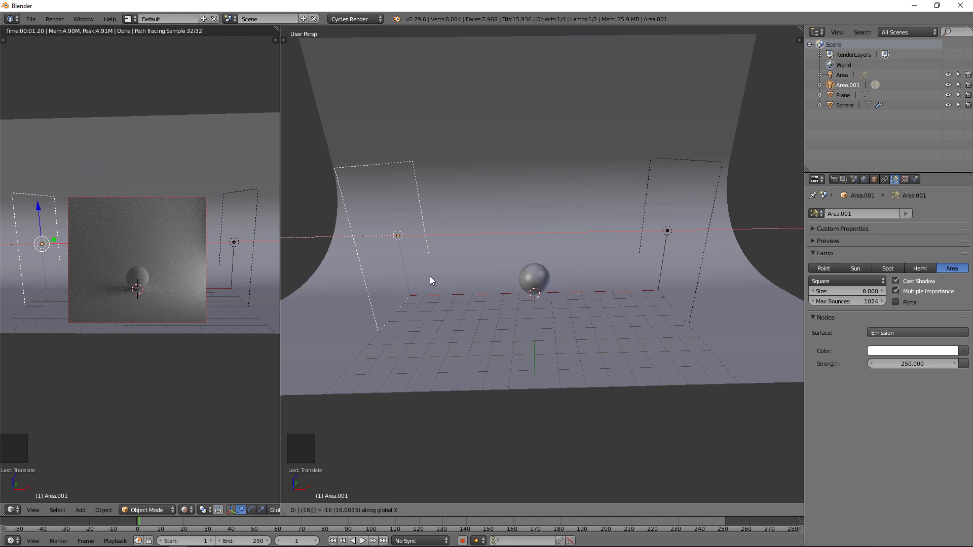
key(Return)
text(r)
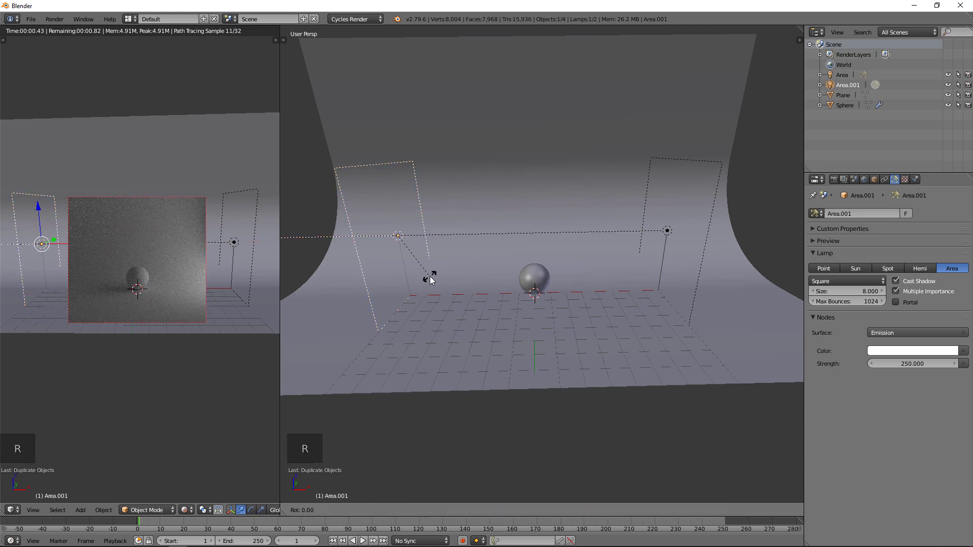
text(z18)
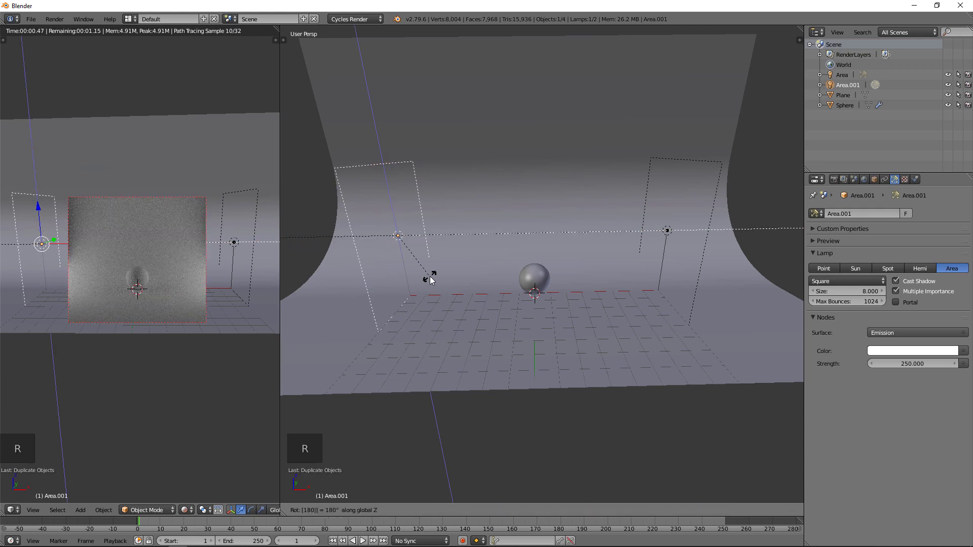
key(Return)
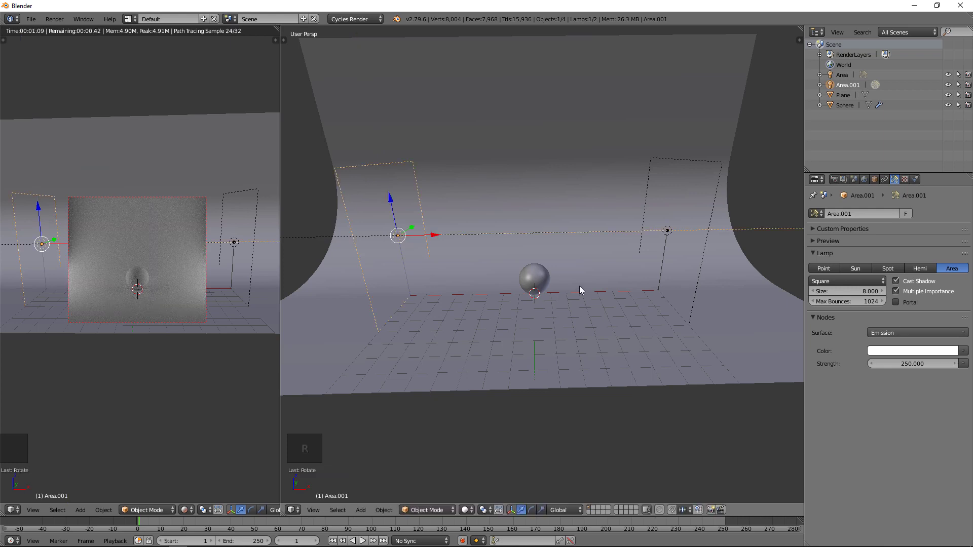
shift+middle_drag(579, 286, 572, 296)
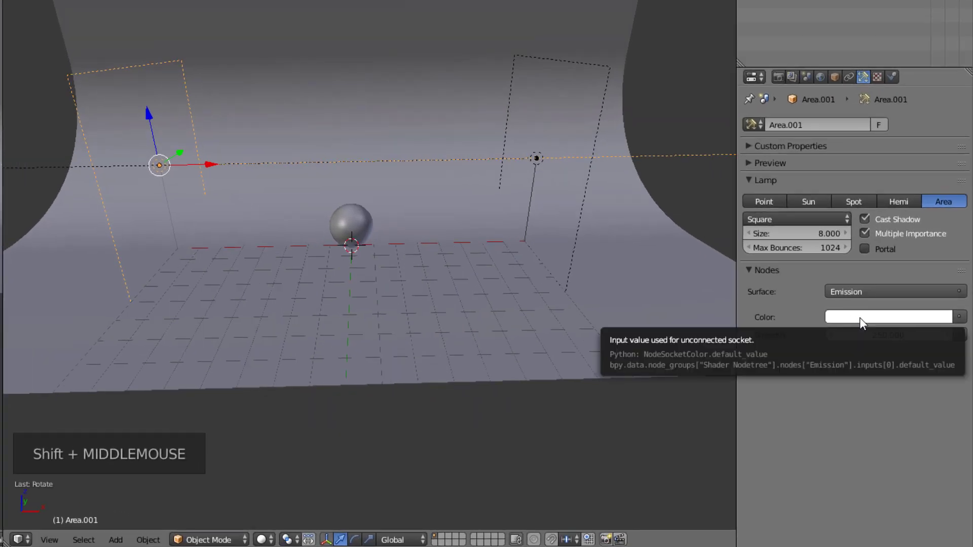
Step: Set the left lamp's colour to green 0.7 and blue 0.6
click(859, 317)
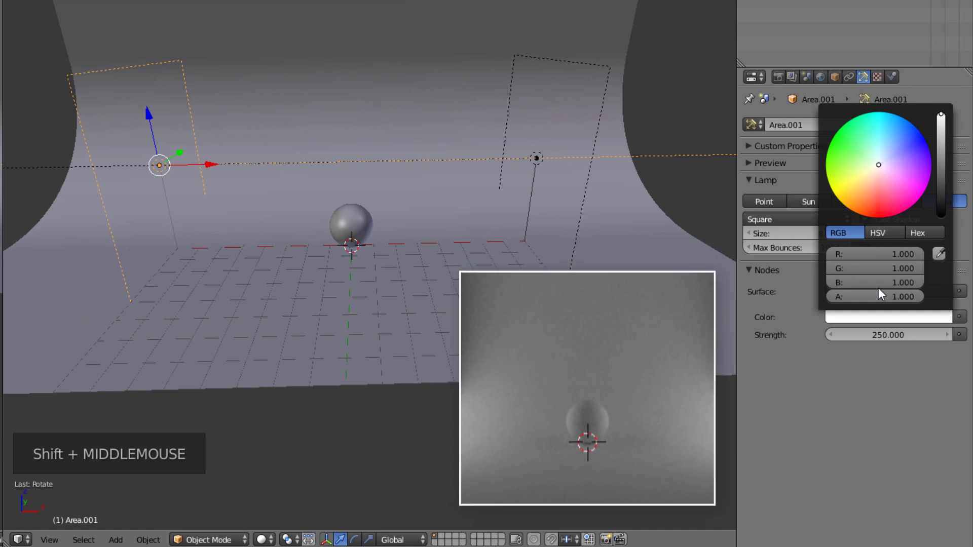
click(890, 269)
text(.7)
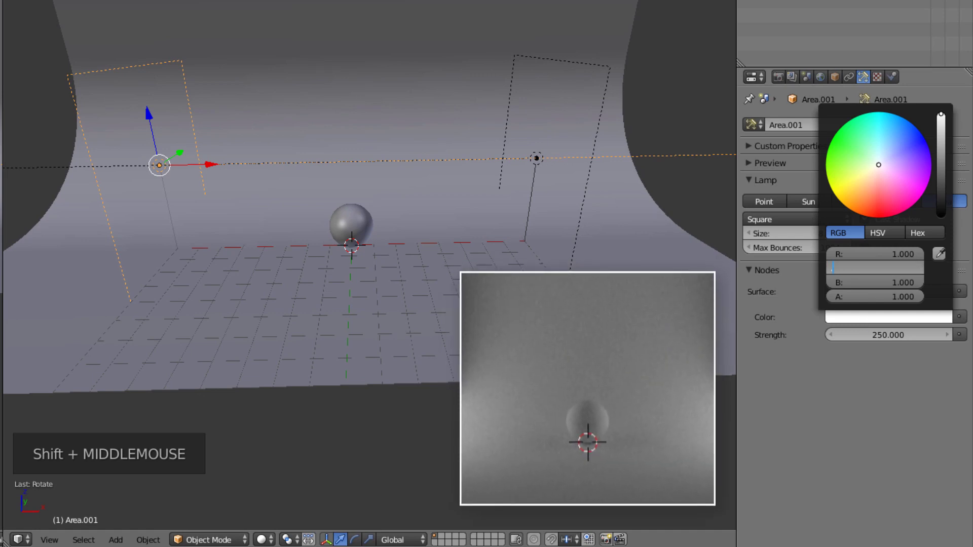
key(Return)
text(0.700)
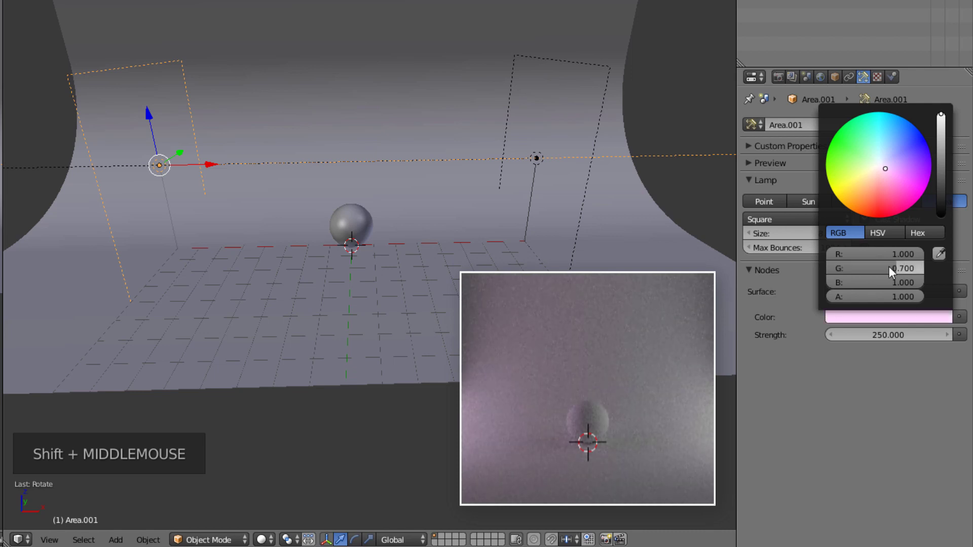
click(891, 281)
text(.6)
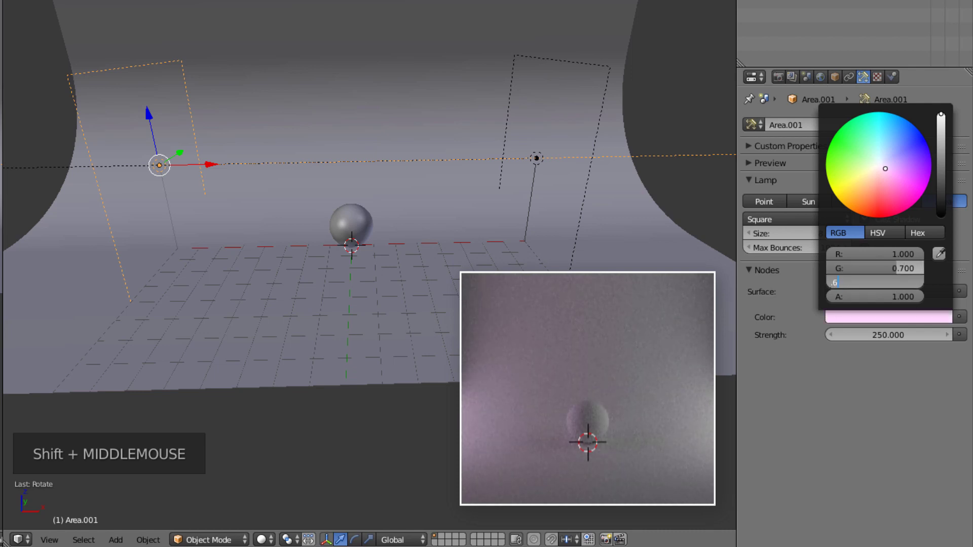
key(Return)
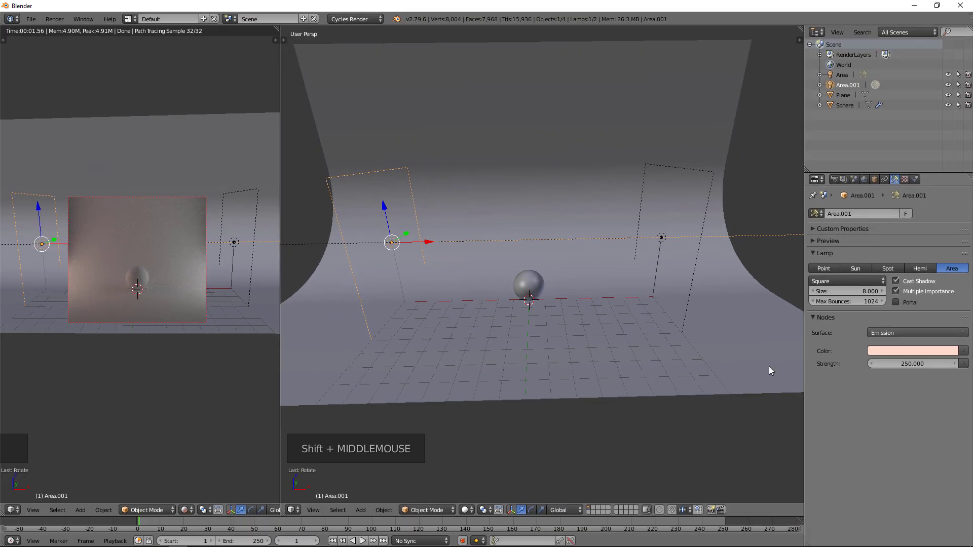
Step: Select the right area lamp and set its colour to red 0.65 and green 0.8
right_click(699, 172)
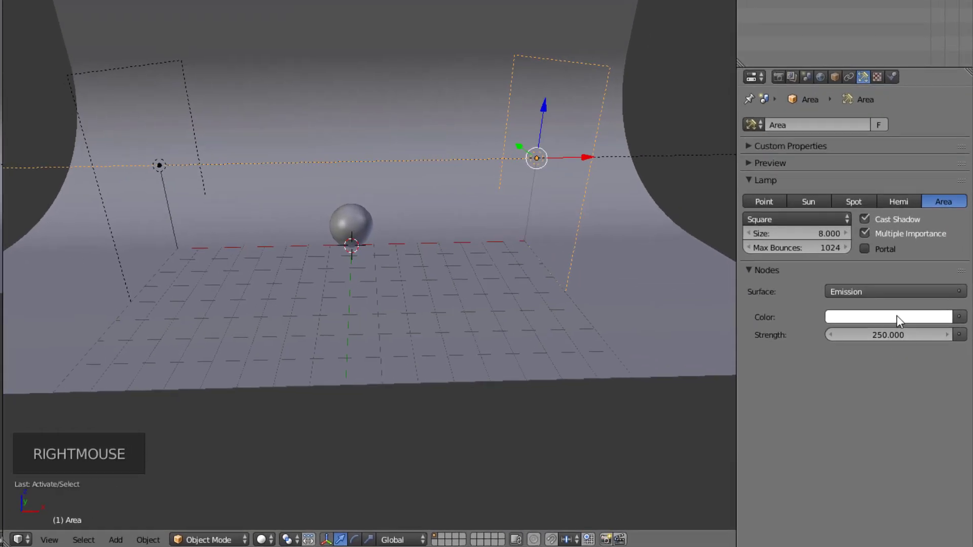
click(896, 316)
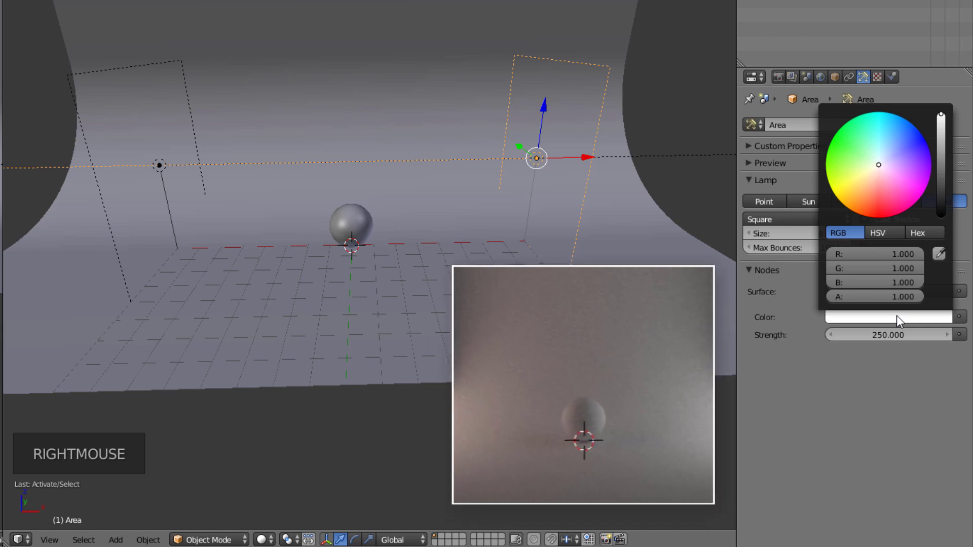
click(887, 253)
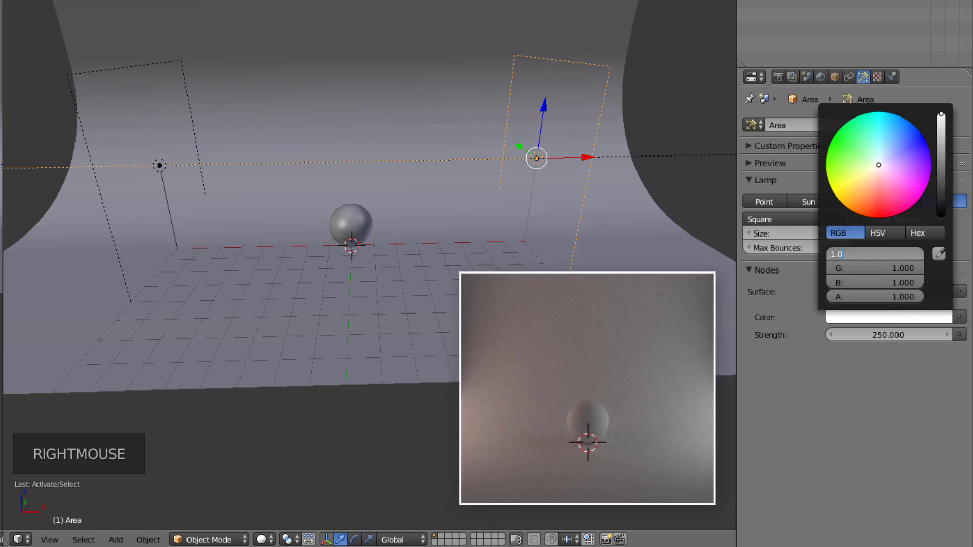
text(.65)
key(Return)
click(893, 271)
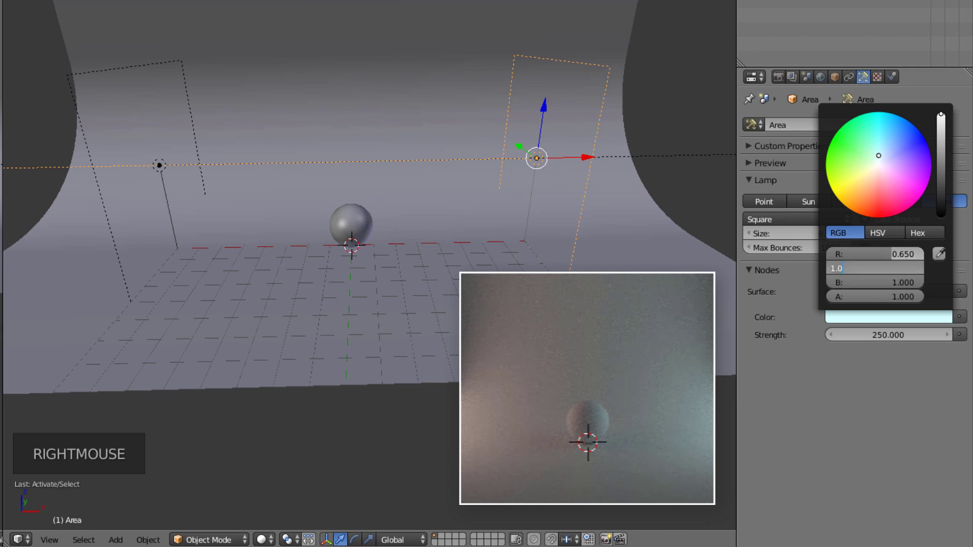
text(.8)
key(Return)
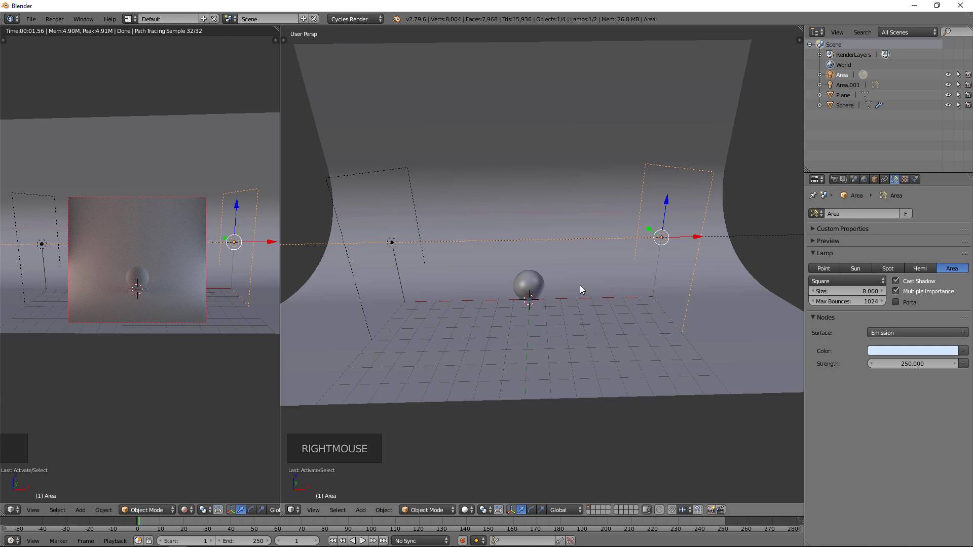
scroll(581, 285, down, 2)
Step: Add a new area lamp and set its size to 14 in wireframe view
shift+middle_drag(580, 285, 587, 291)
key(shift+a)
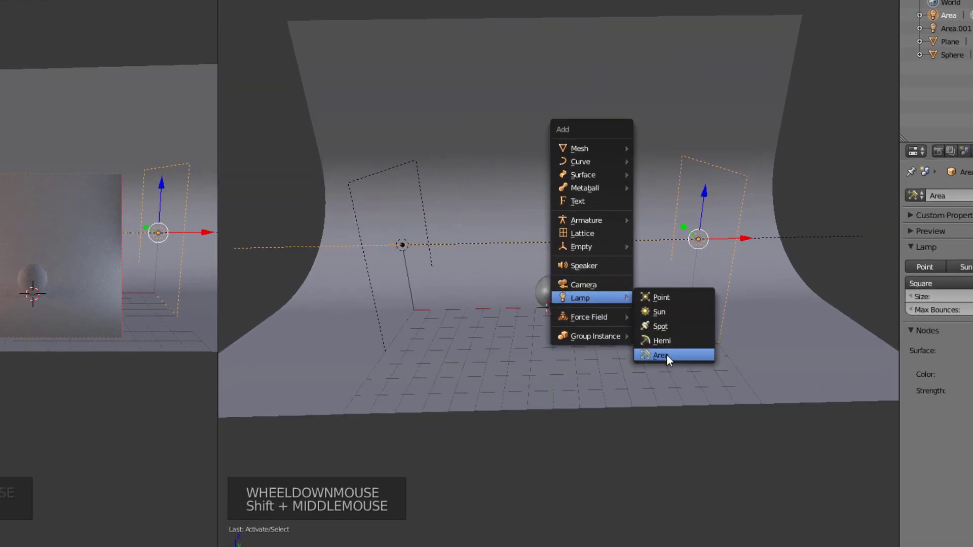
click(667, 352)
key(z)
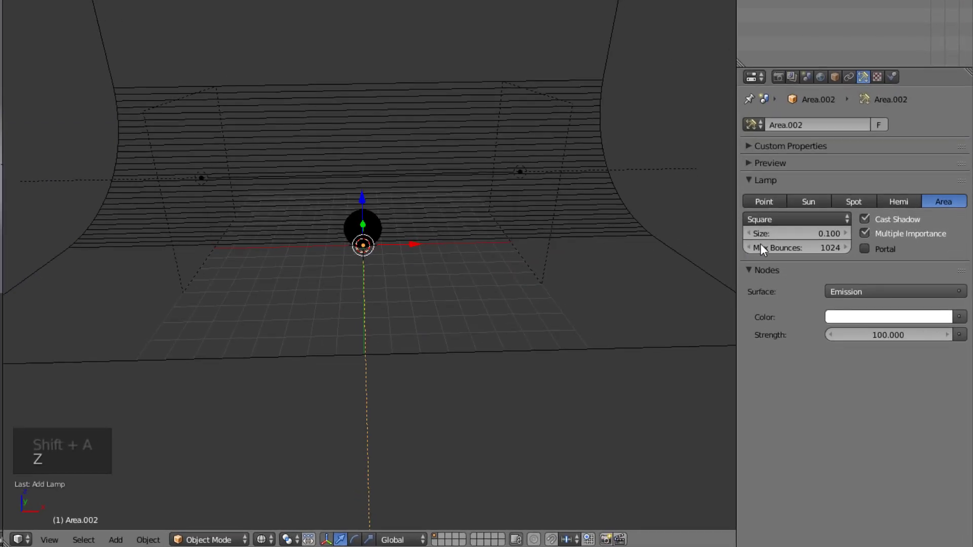
click(839, 292)
text(1)
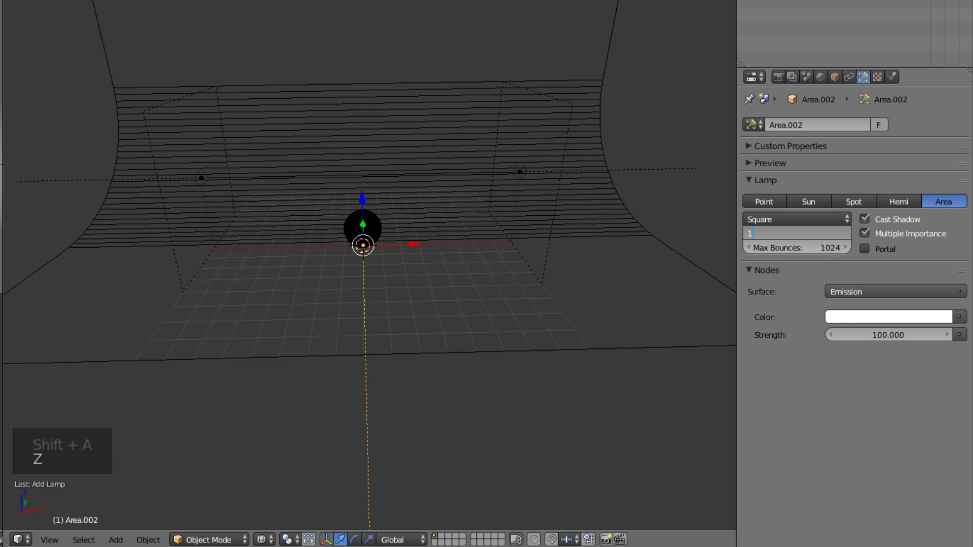
text(4)
click(797, 262)
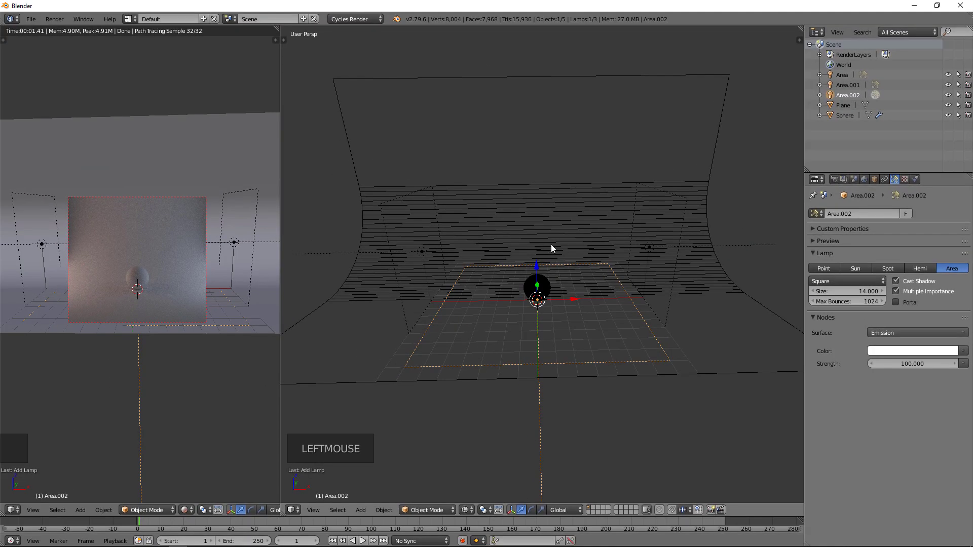
Step: Raise the new area lamp 10 units above the backdrop and set its strength to 1250
key(z)
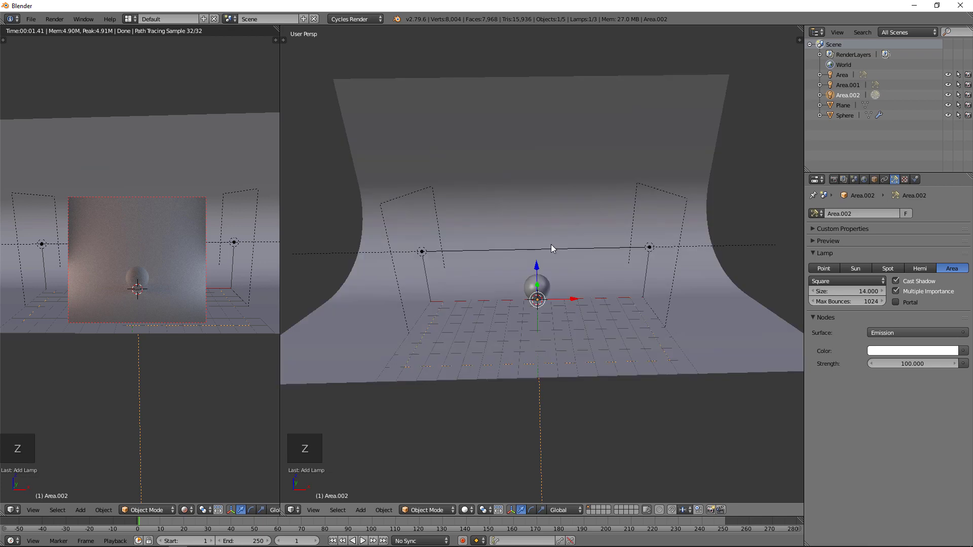
scroll(551, 244, down, 1)
middle_drag(552, 243, 555, 245)
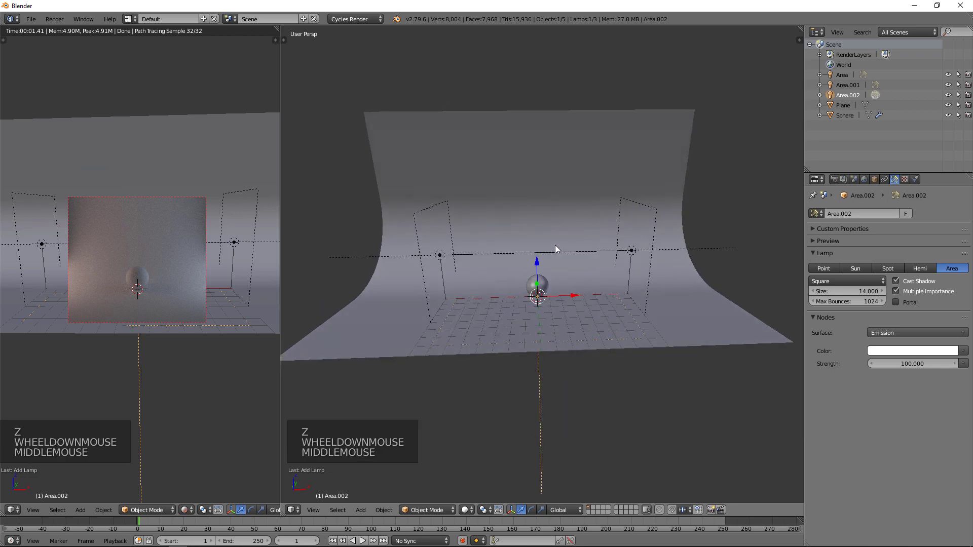
key(g)
key(z)
key(1)
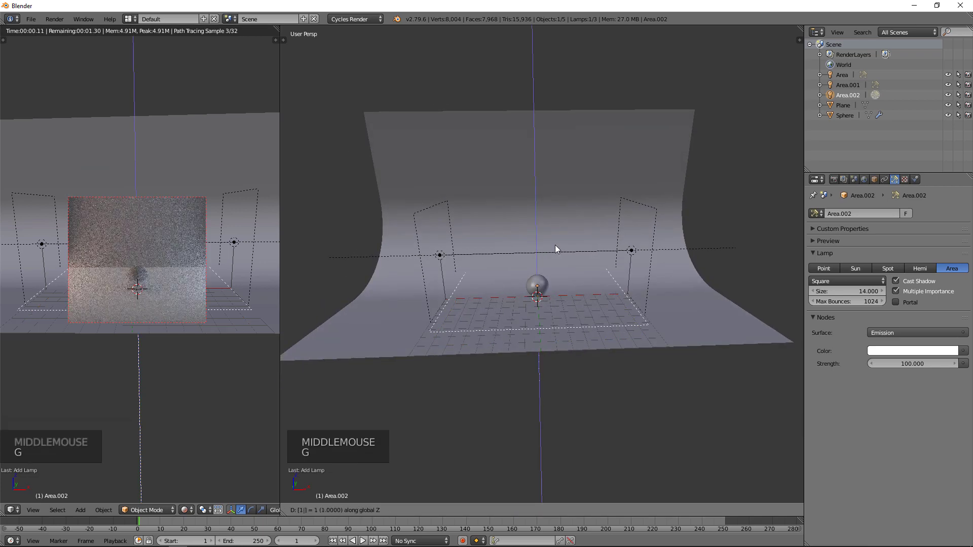
key(0)
key(Return)
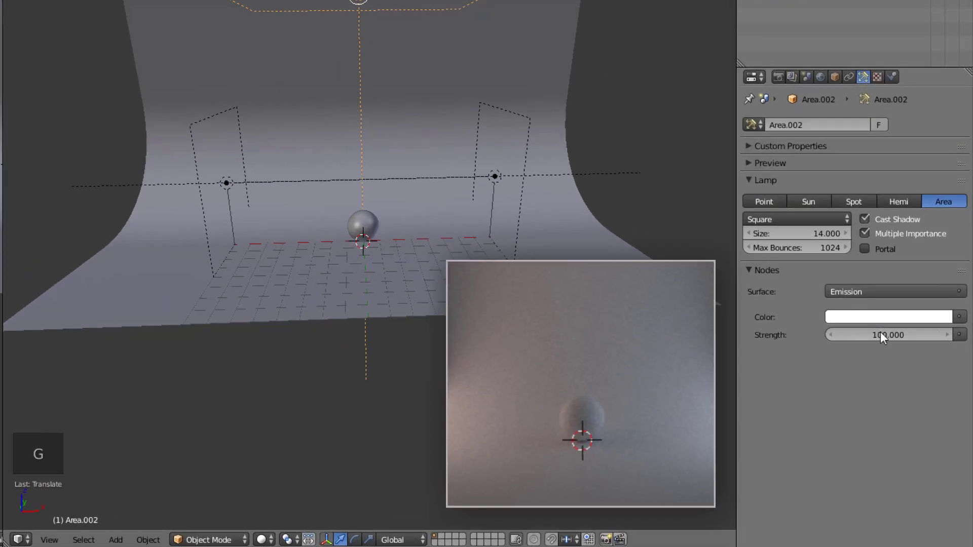
click(912, 363)
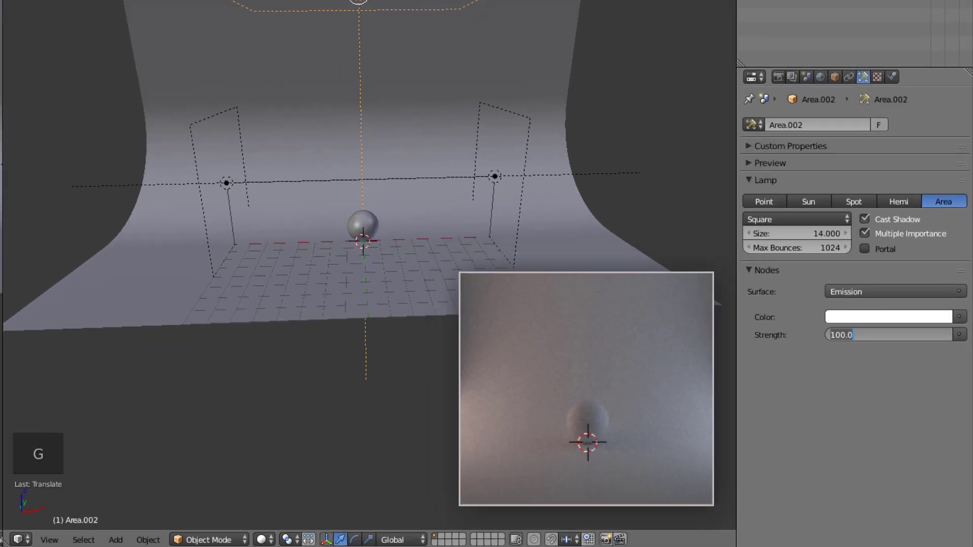
text(125)
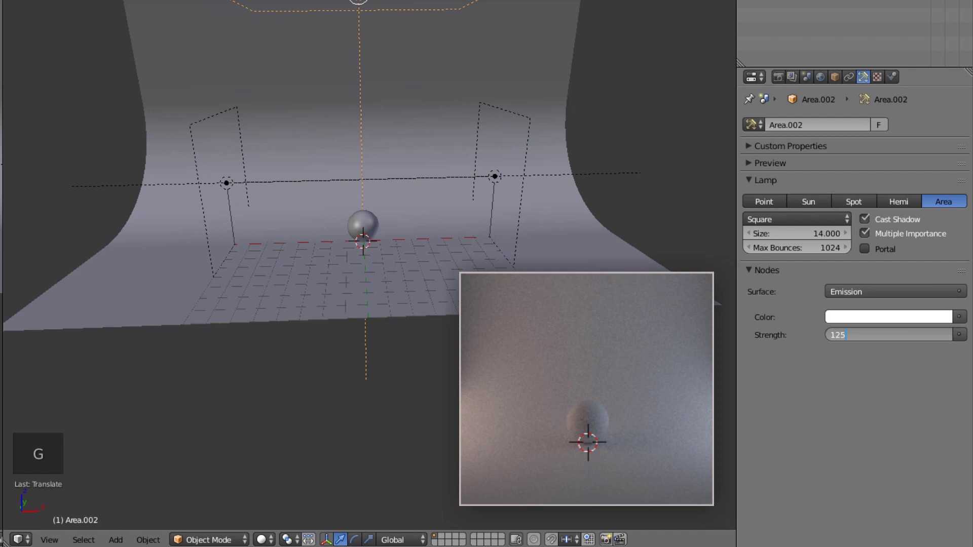
text(0)
key(Return)
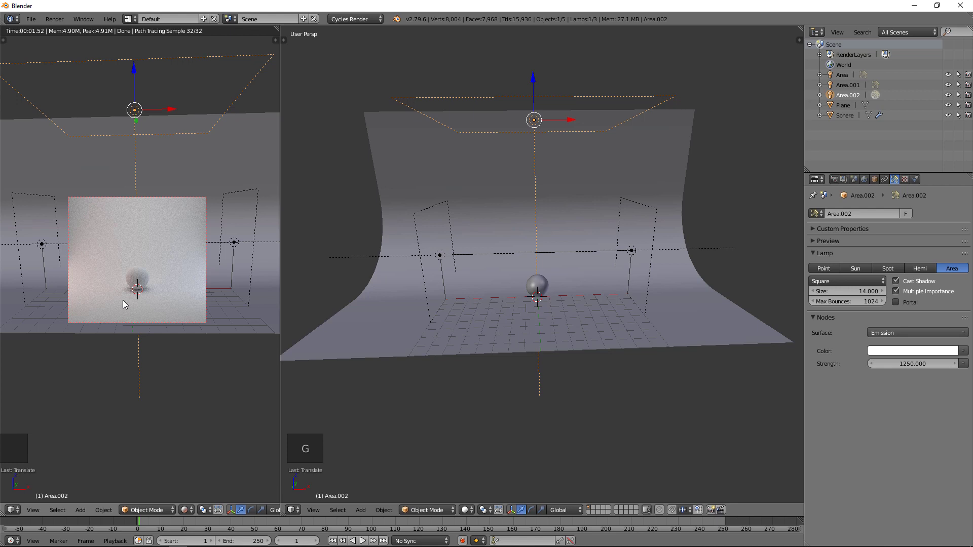
Step: Select and frame the sphere in the left view, then show it with rendered shading
key(shift+z)
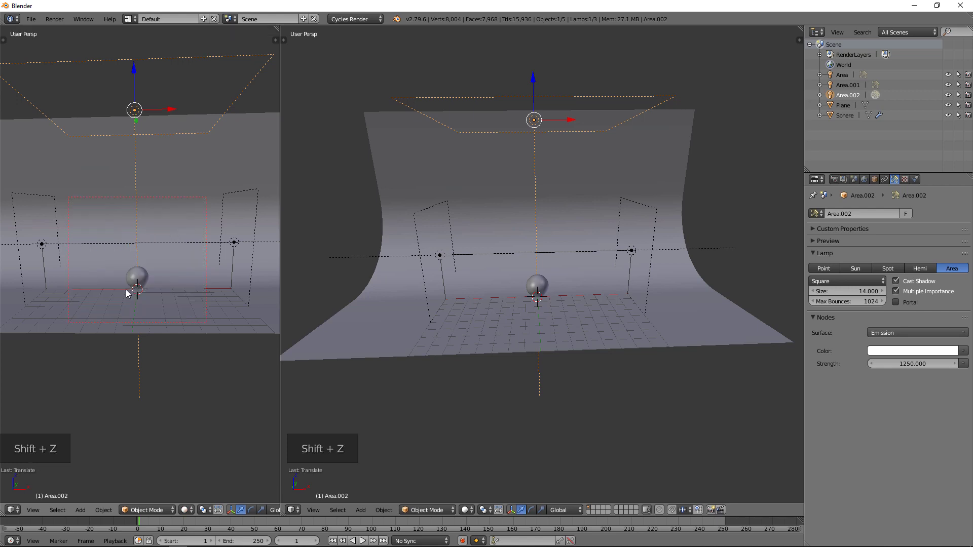
right_click(131, 281)
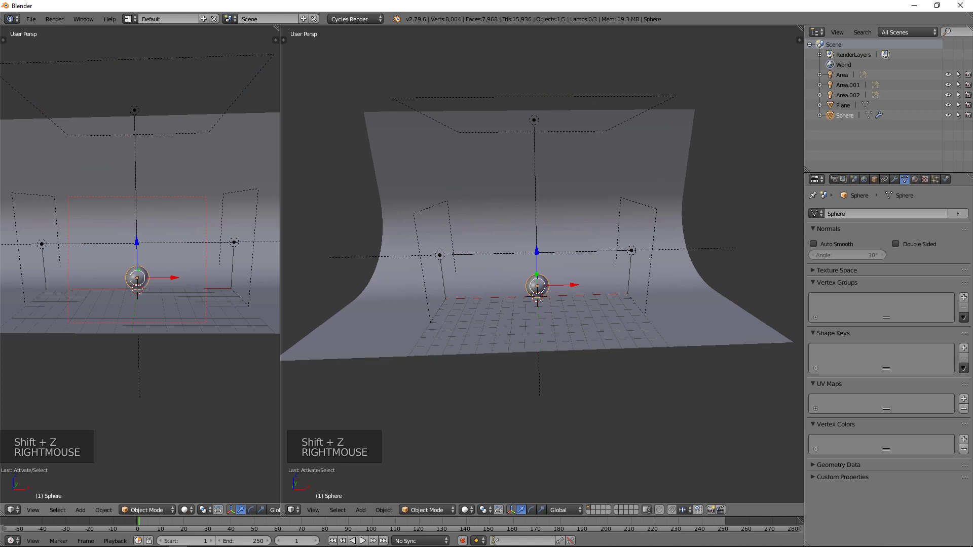
key(KP_Decimal)
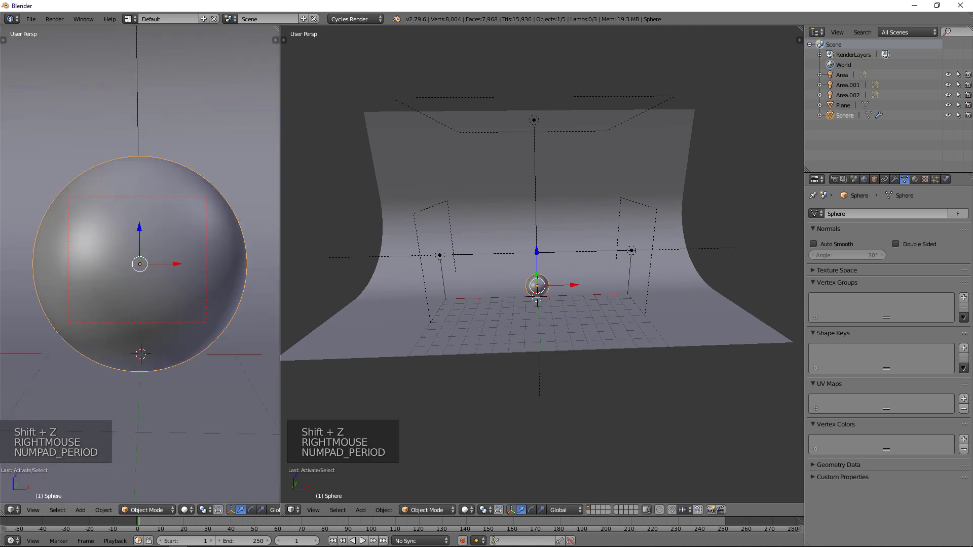
scroll(130, 280, down, 2)
shift+middle_drag(131, 281, 171, 281)
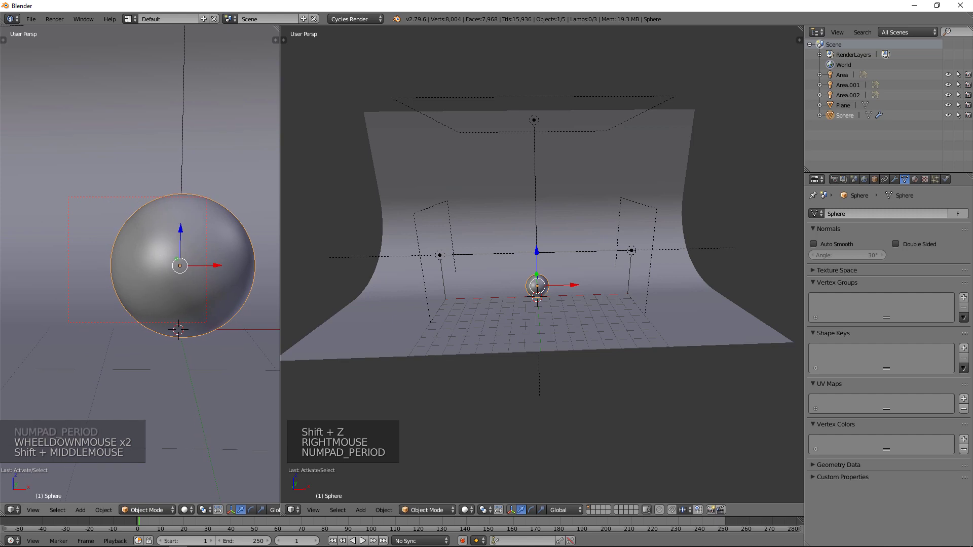
key(shift+z)
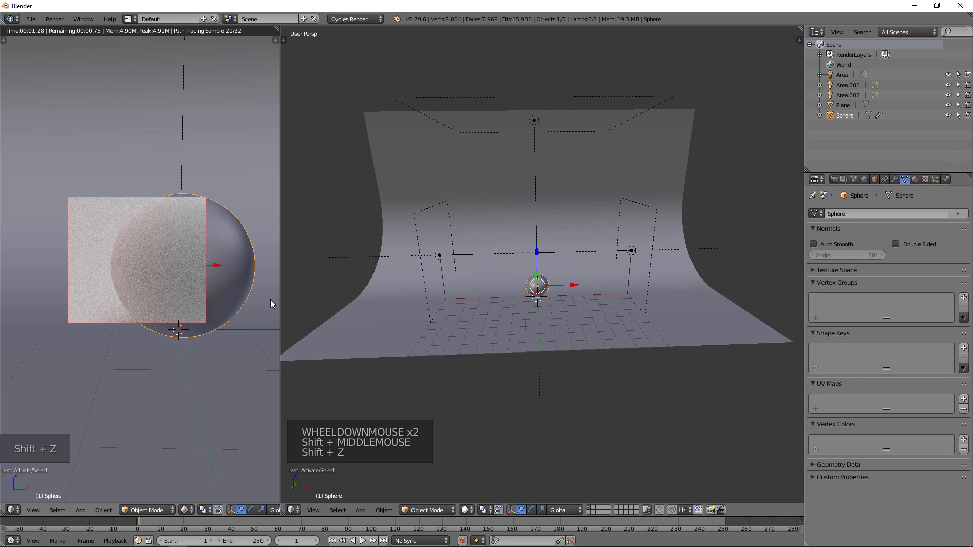
scroll(517, 320, up, 2)
scroll(532, 338, up, 4)
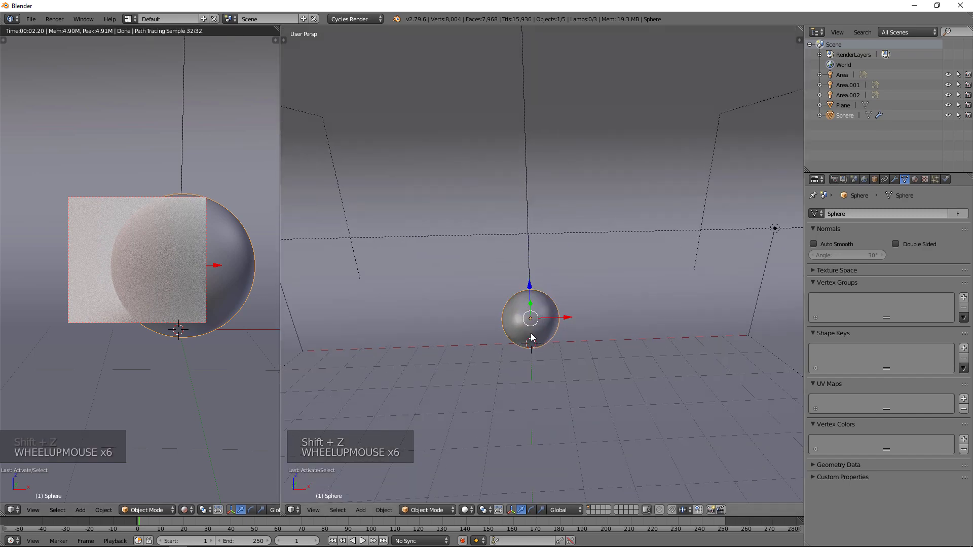
Step: Create a new material named 'object' on the sphere with a Principled BSDF surface
middle_drag(531, 338, 642, 298)
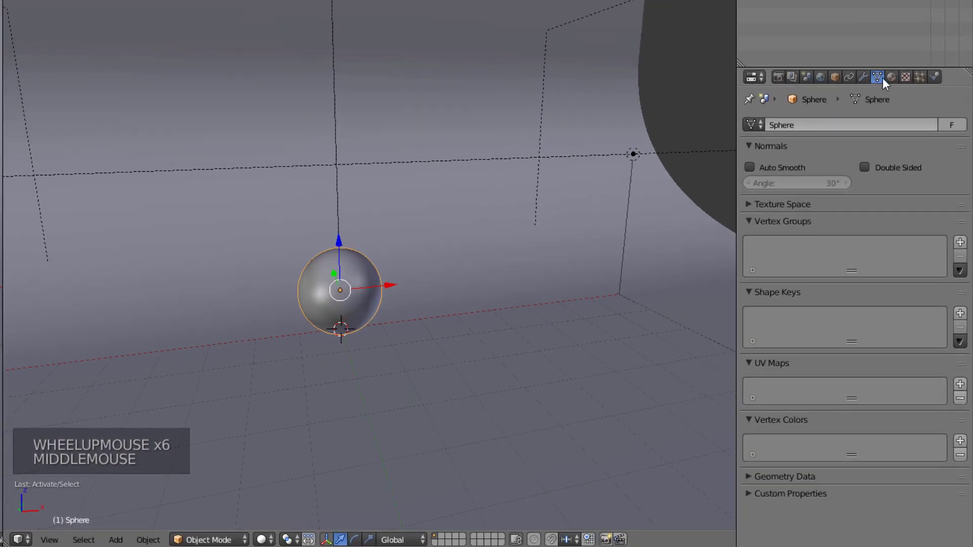
click(890, 77)
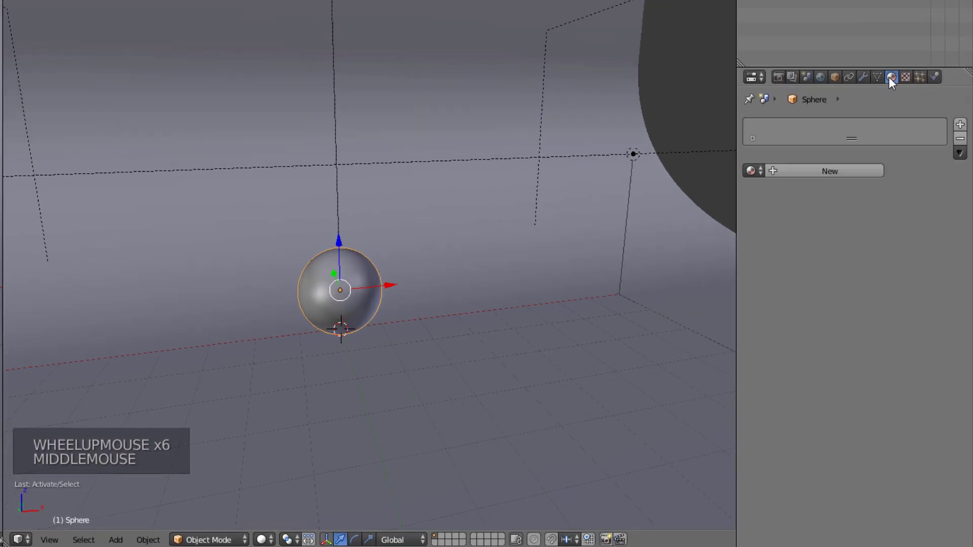
click(840, 169)
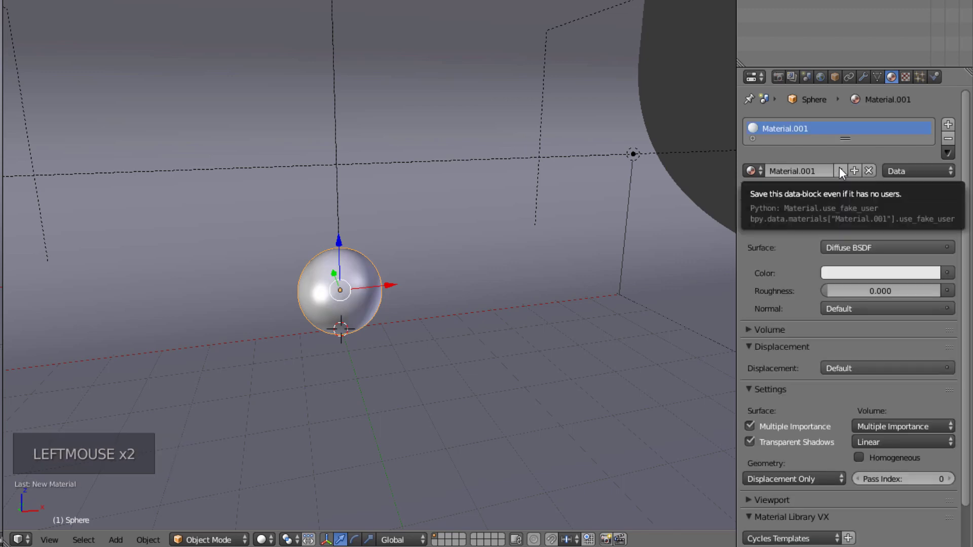
click(830, 168)
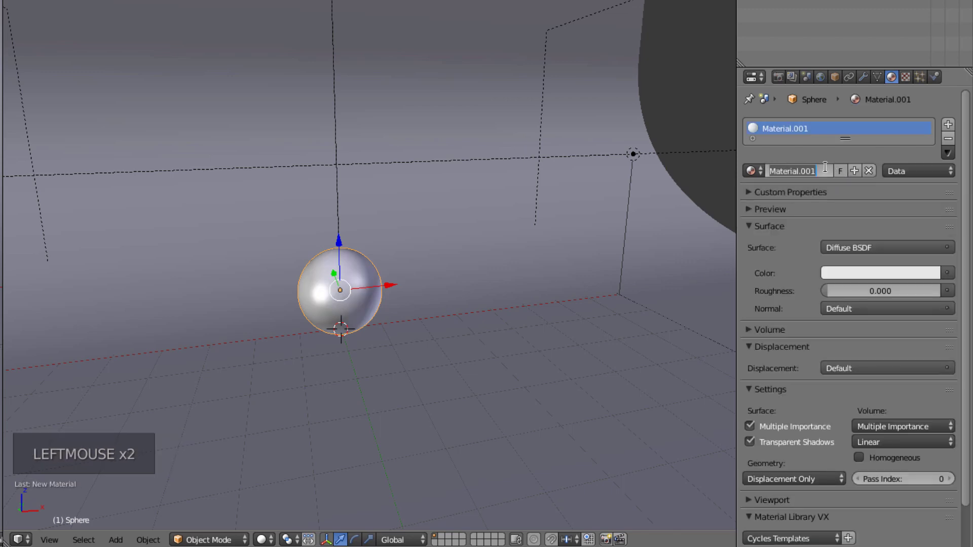
text(object)
key(Return)
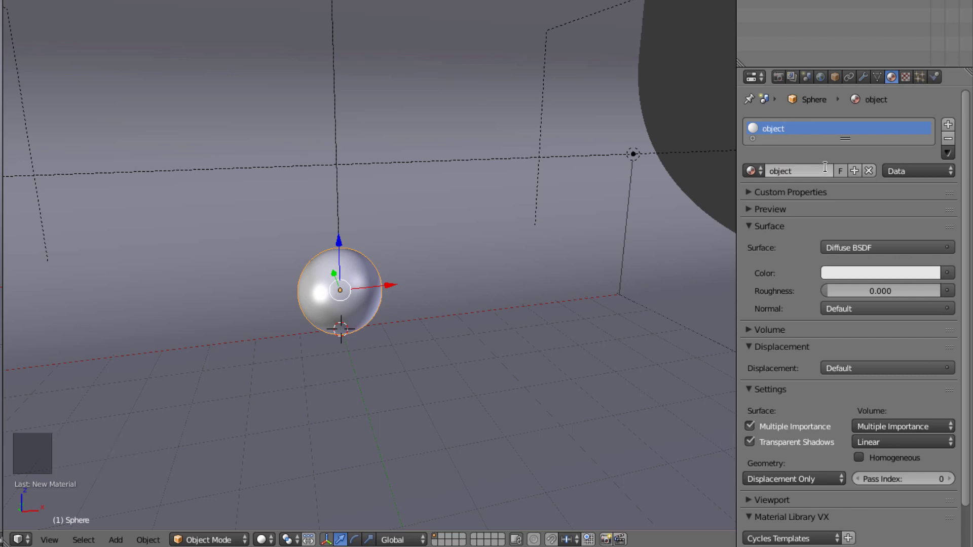
click(846, 248)
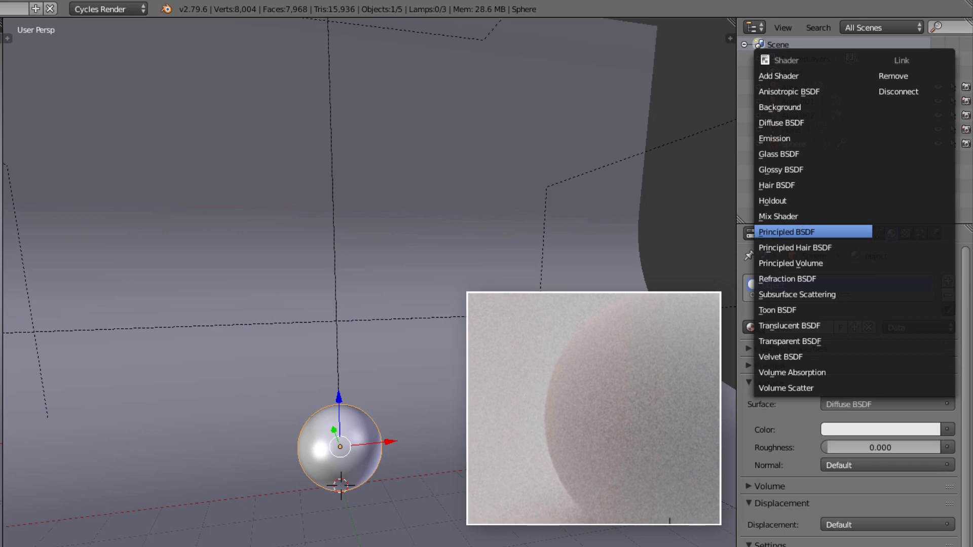
click(787, 232)
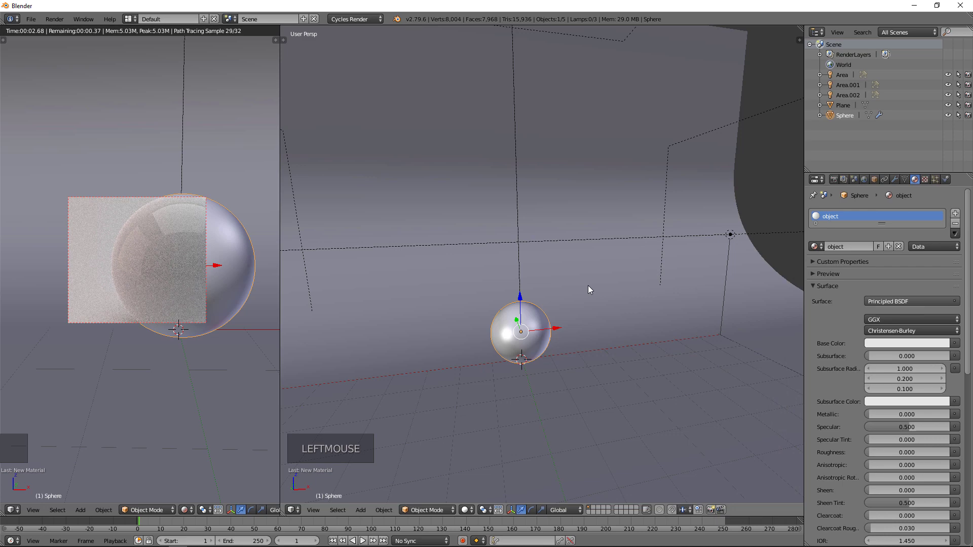
scroll(588, 289, down, 1)
scroll(587, 285, down, 2)
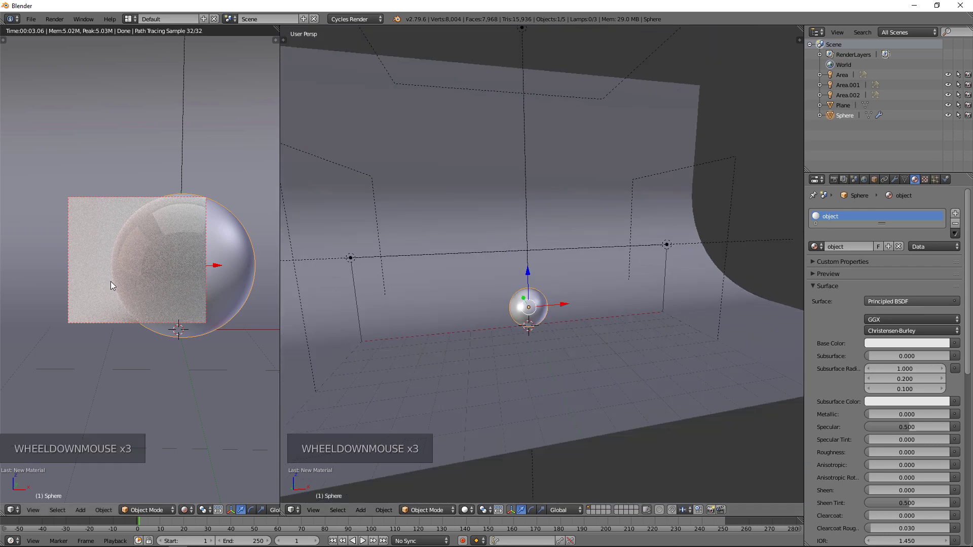
shift+middle_drag(173, 306, 163, 233)
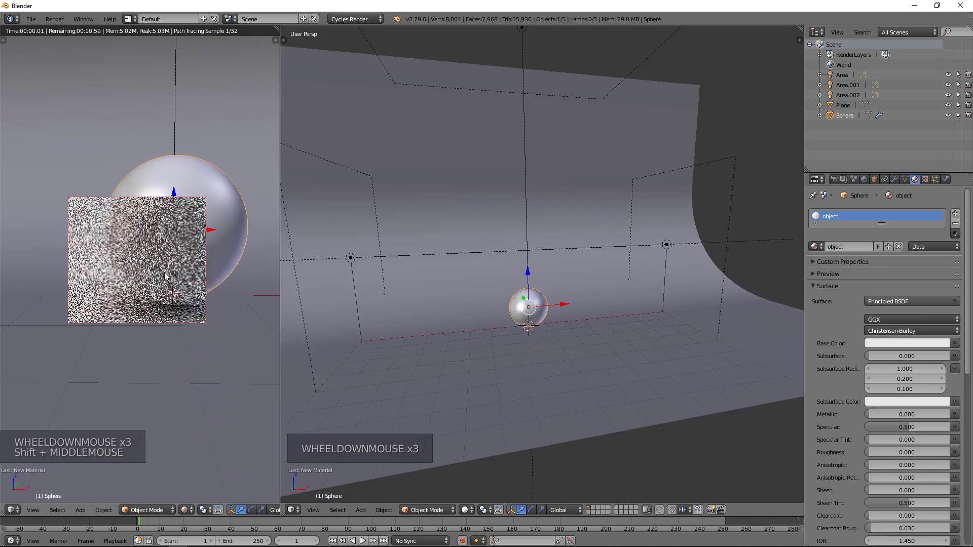
scroll(163, 232, down, 2)
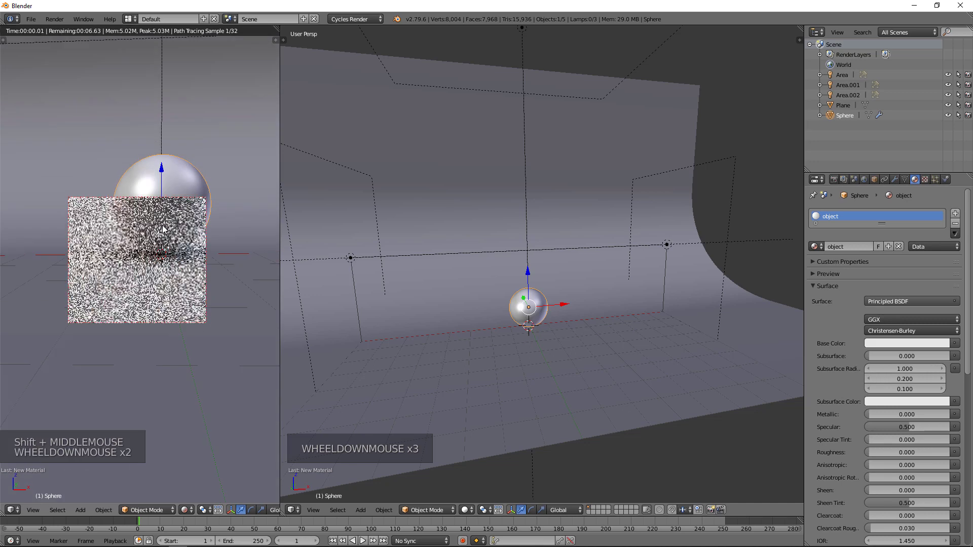
scroll(164, 229, down, 1)
scroll(162, 225, down, 2)
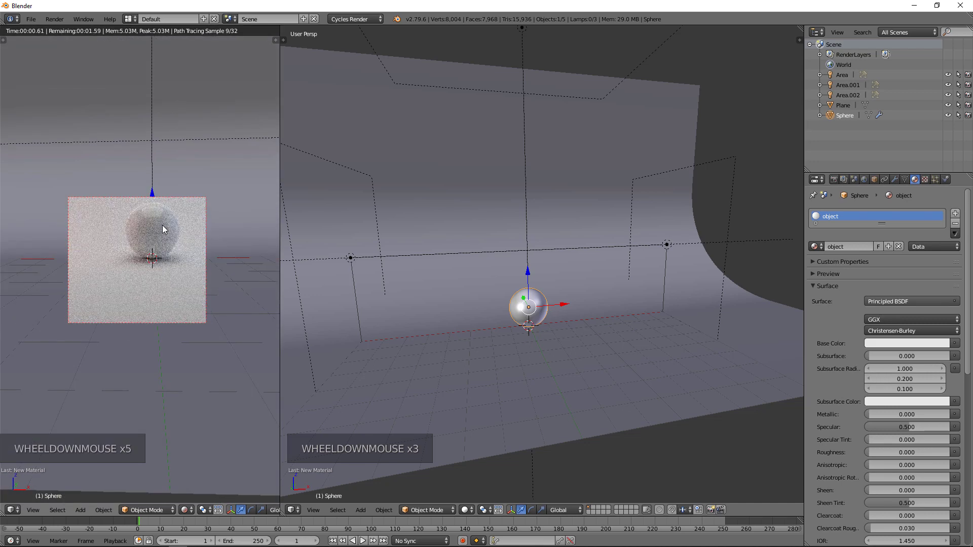
Step: Select the backdrop plane and add a Principled BSDF material 'background' with roughness 0.15
right_click(175, 76)
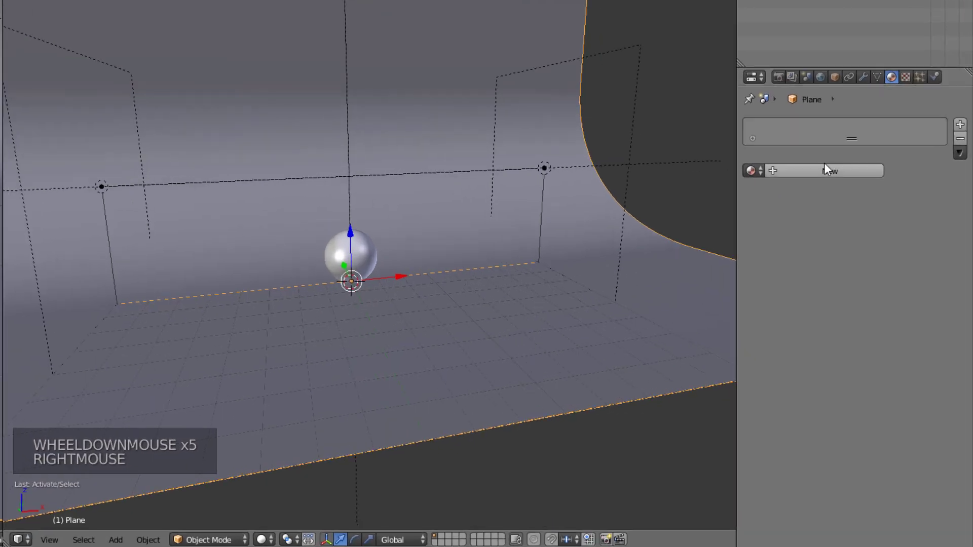
click(831, 171)
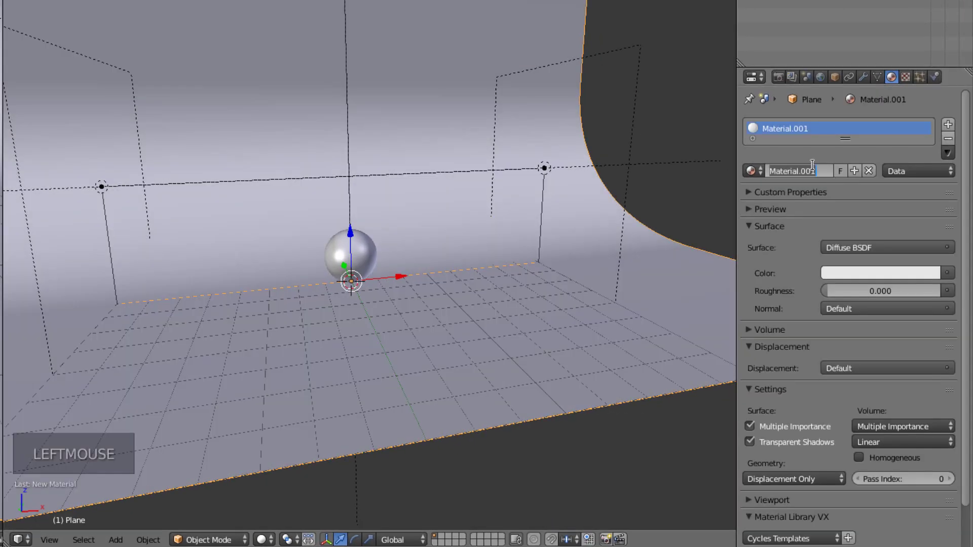
text(back)
text(ground)
key(Return)
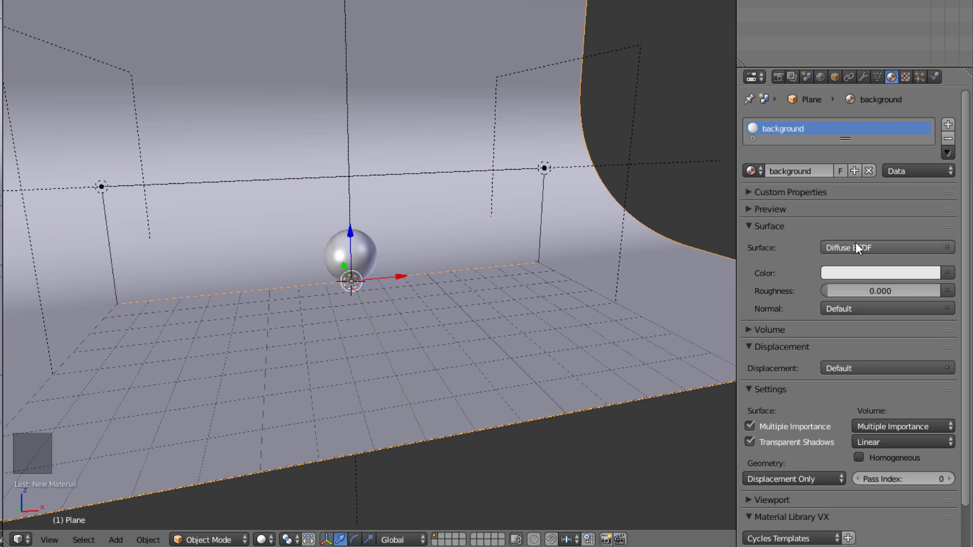
click(855, 247)
click(818, 228)
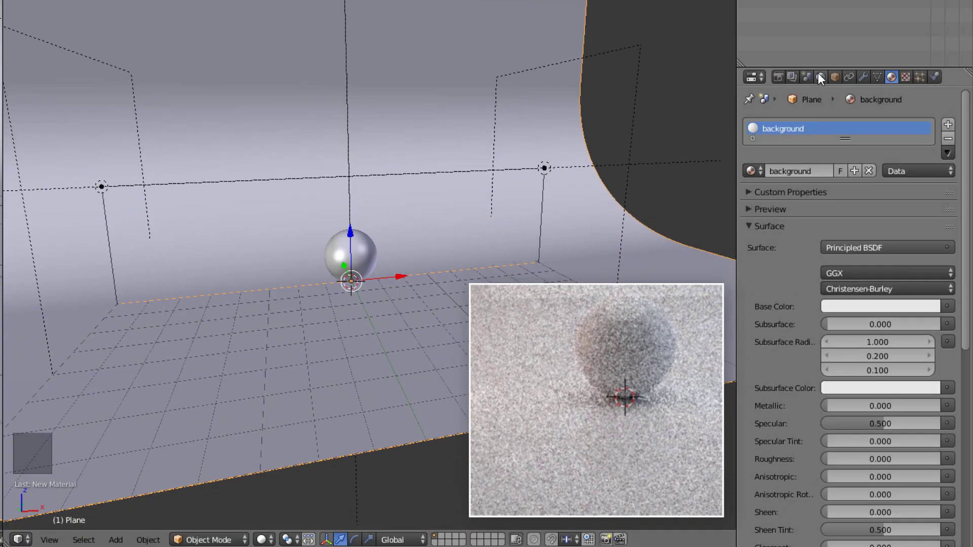
click(869, 460)
text(.1)
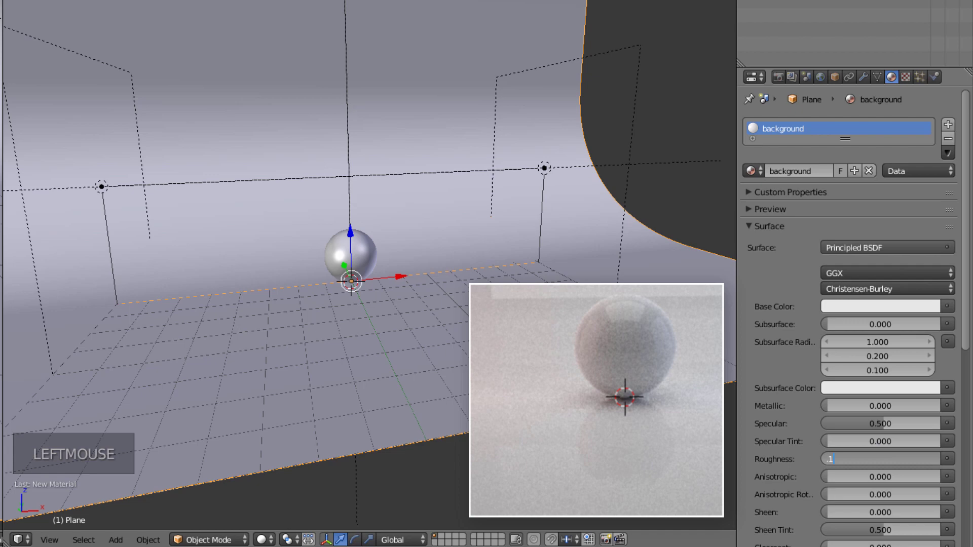
text(5)
key(Return)
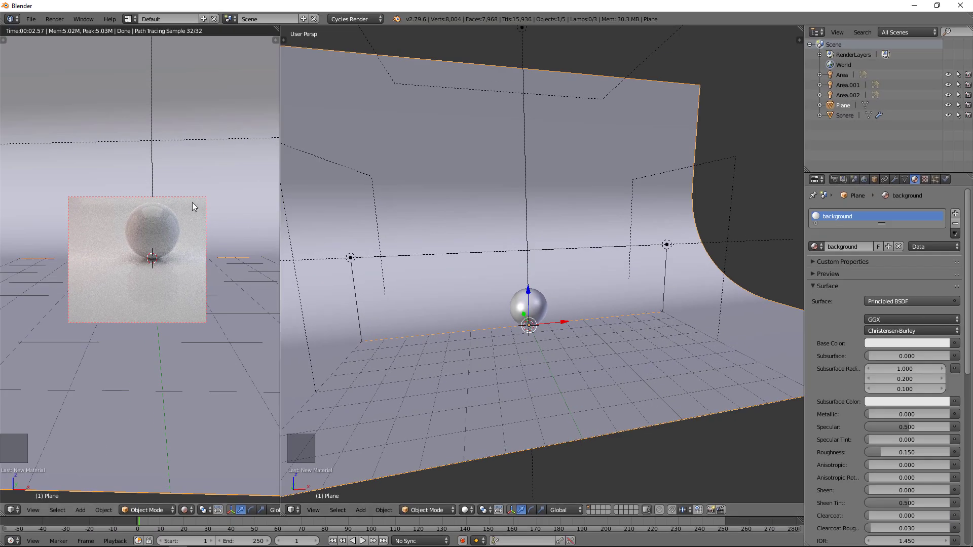
scroll(193, 202, down, 3)
scroll(193, 202, down, 1)
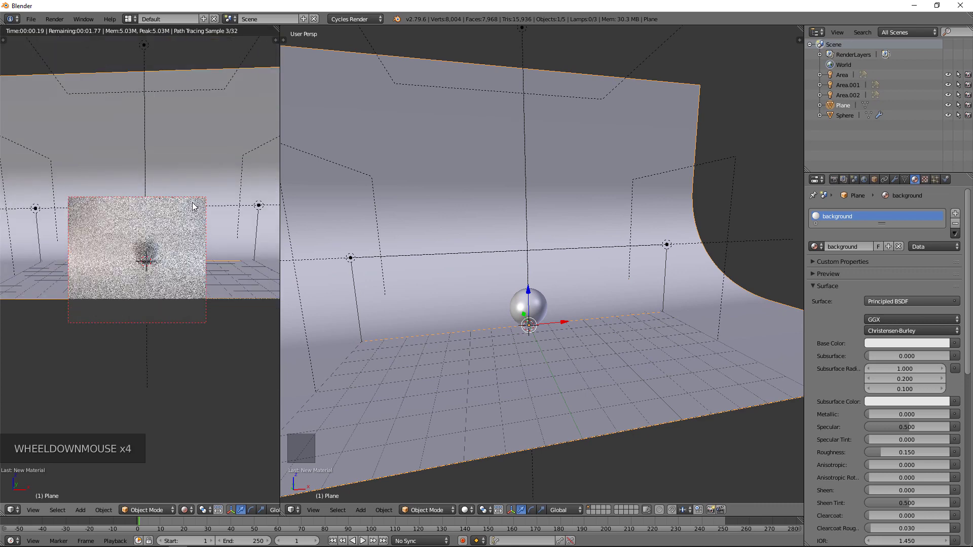
shift+middle_drag(193, 202, 184, 211)
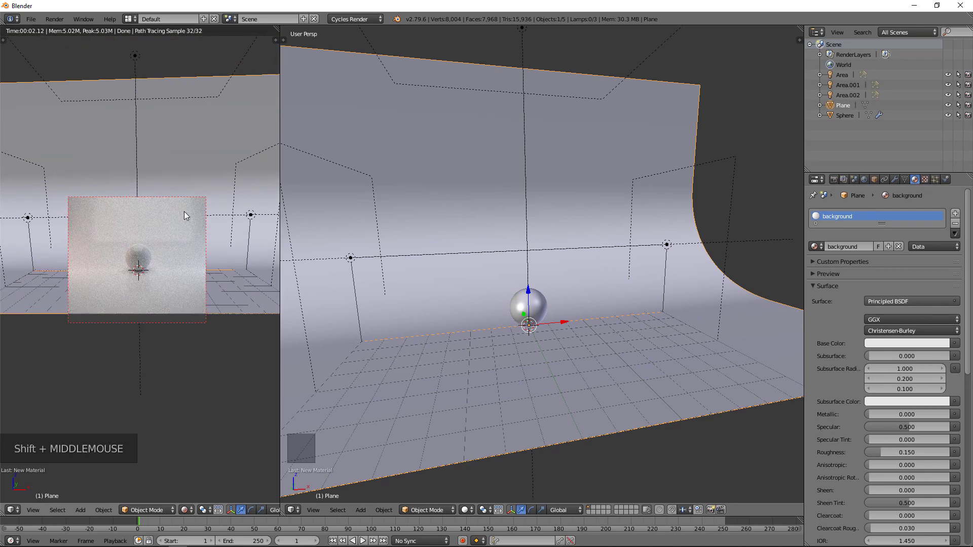
Step: Turn off rendered shading, merge the two 3D views, and switch to front orthographic view
key(shift+z)
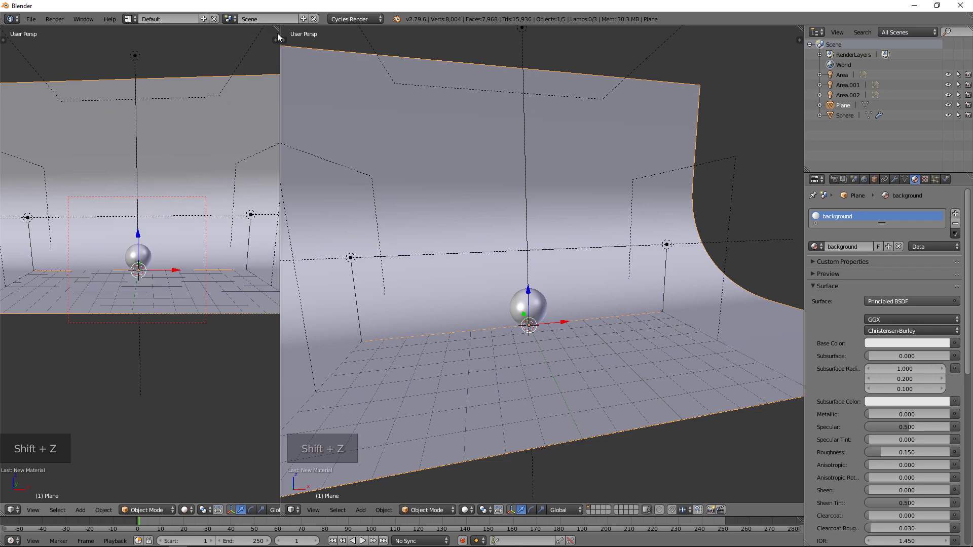
click(270, 33)
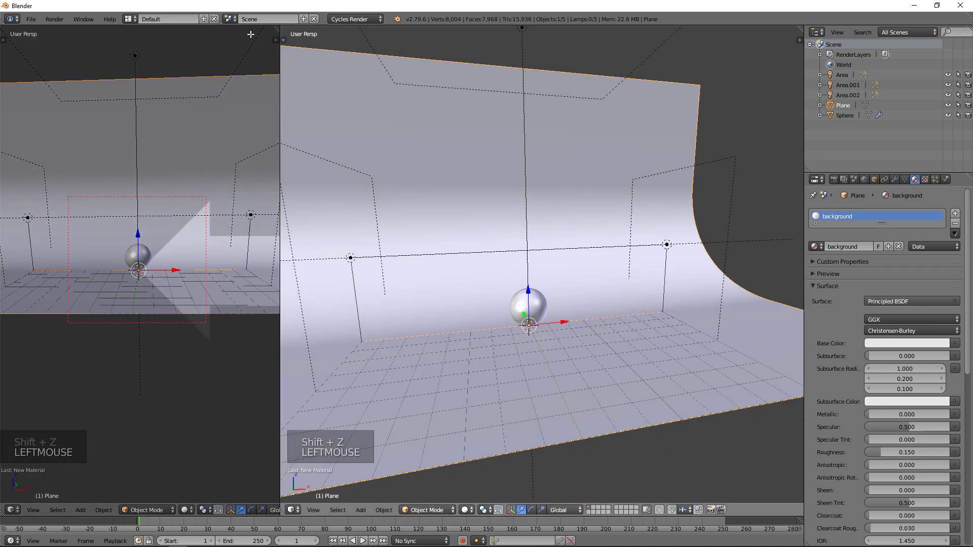
drag(270, 33, 250, 33)
scroll(451, 295, down, 3)
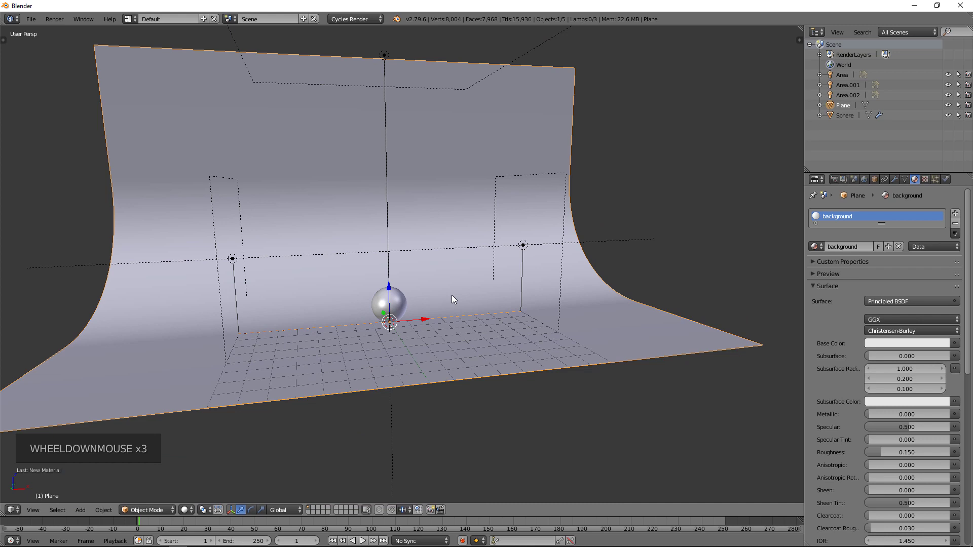
scroll(452, 294, down, 1)
middle_drag(452, 295, 457, 360)
key(KP_1)
key(KP_5)
scroll(460, 320, up, 1)
Step: Add a camera and align it to the current viewport view
key(shift+a)
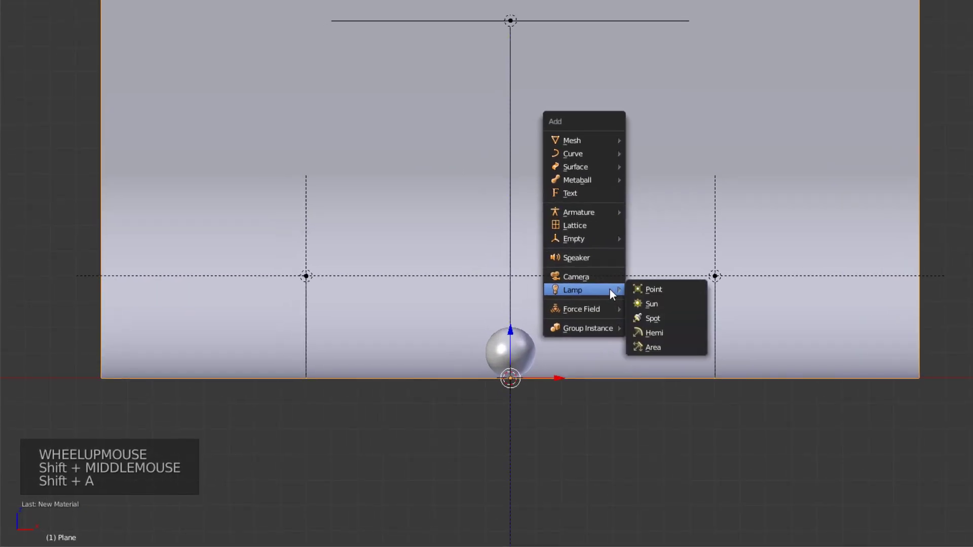
click(606, 279)
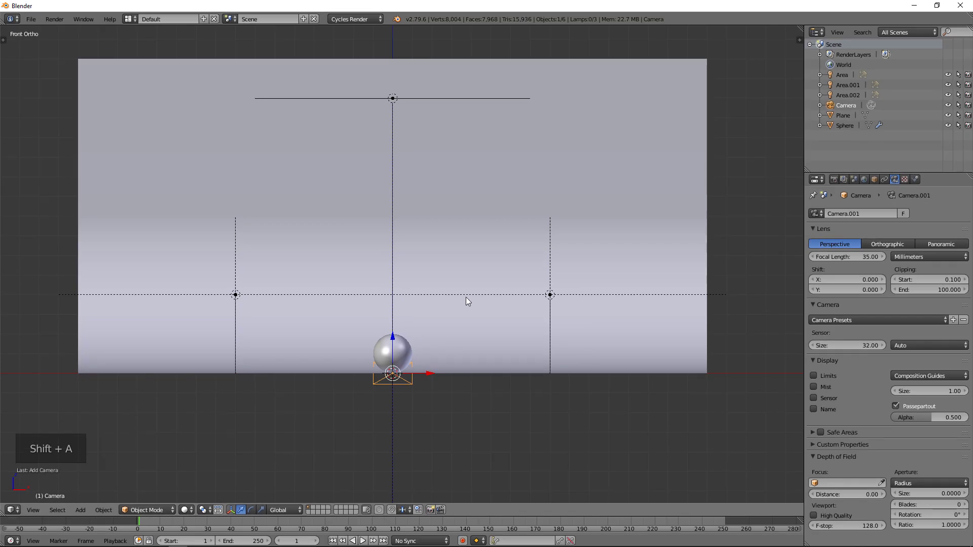
key(ctrl+alt+KP_0)
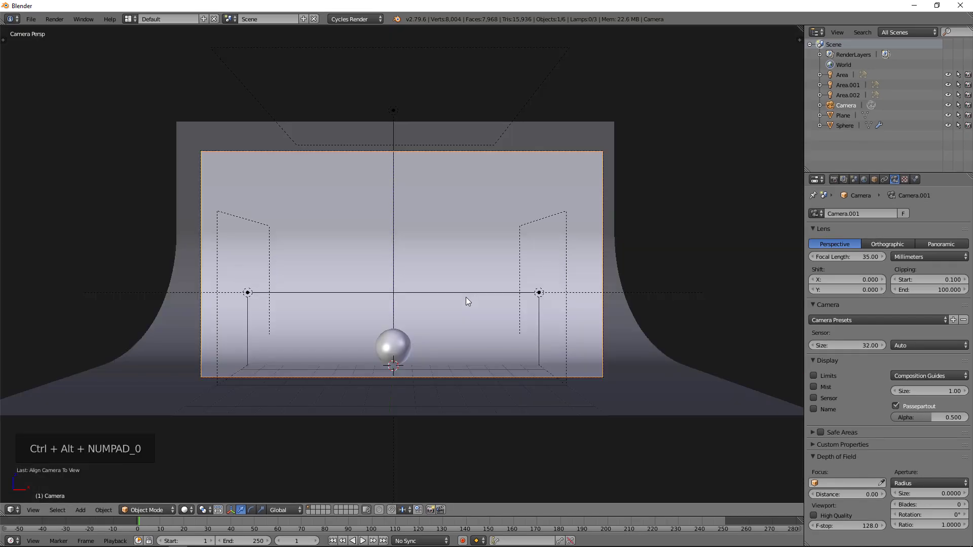
Step: Set the camera location in the N panel to X 0, Y -10, Z 1
click(799, 32)
scroll(756, 176, up, 6)
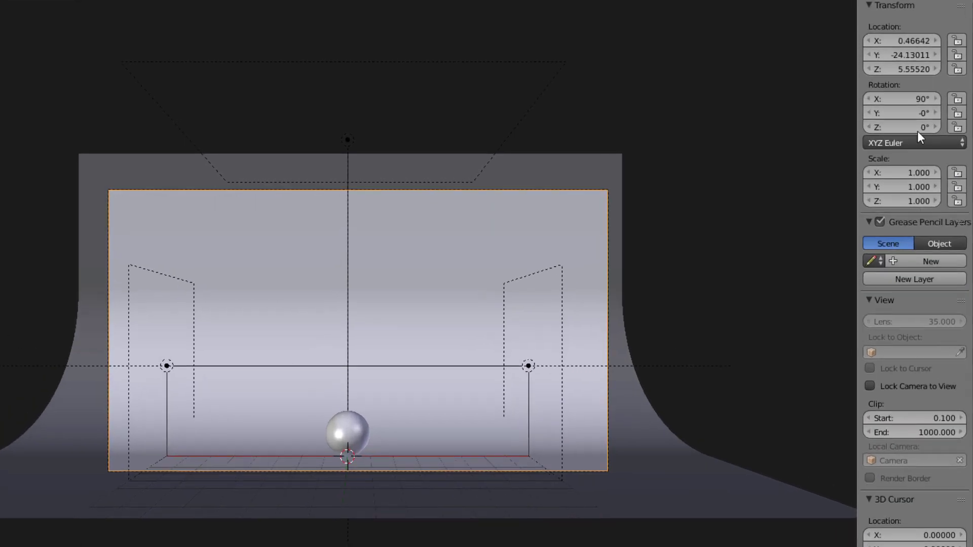
click(915, 41)
text(0)
key(Return)
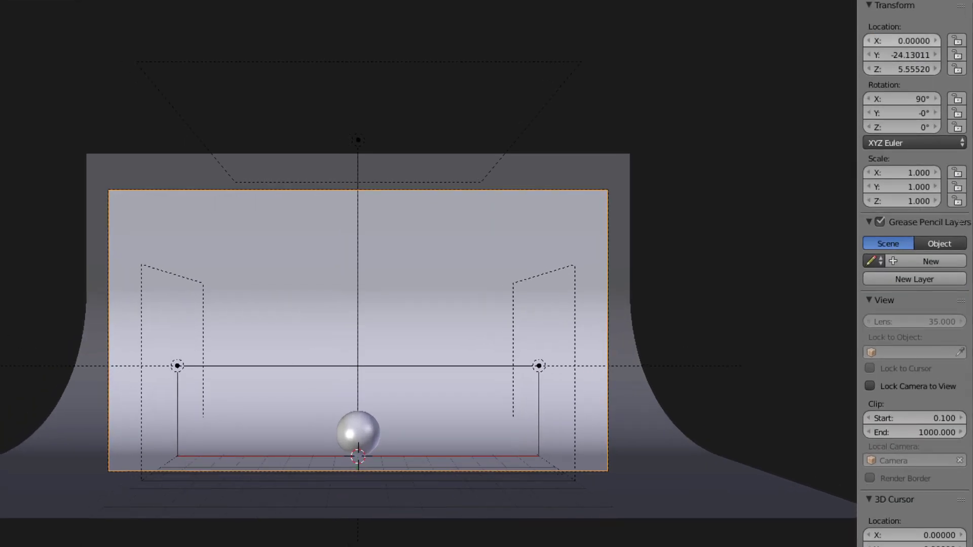
click(915, 55)
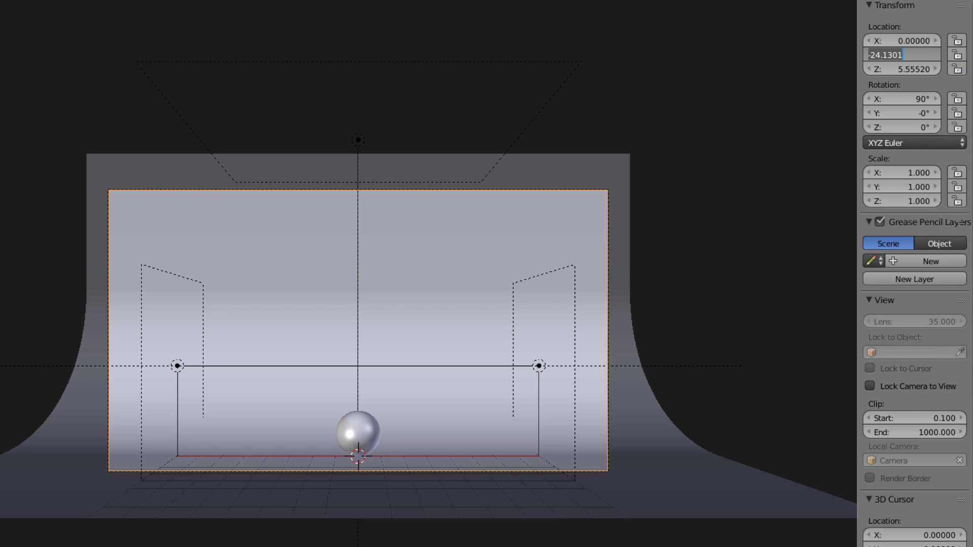
key(BackSpace)
text(0)
key(Return)
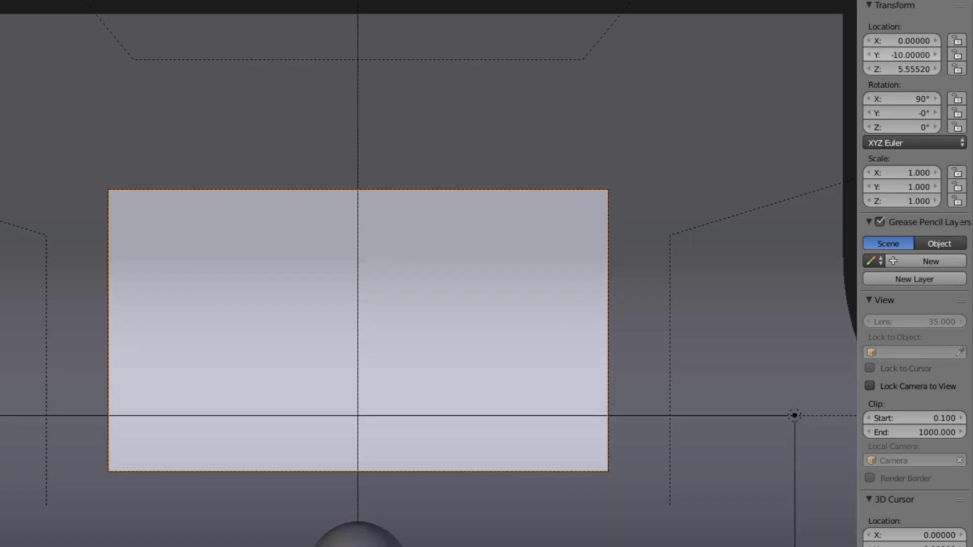
double_click(905, 69)
text(1)
key(Return)
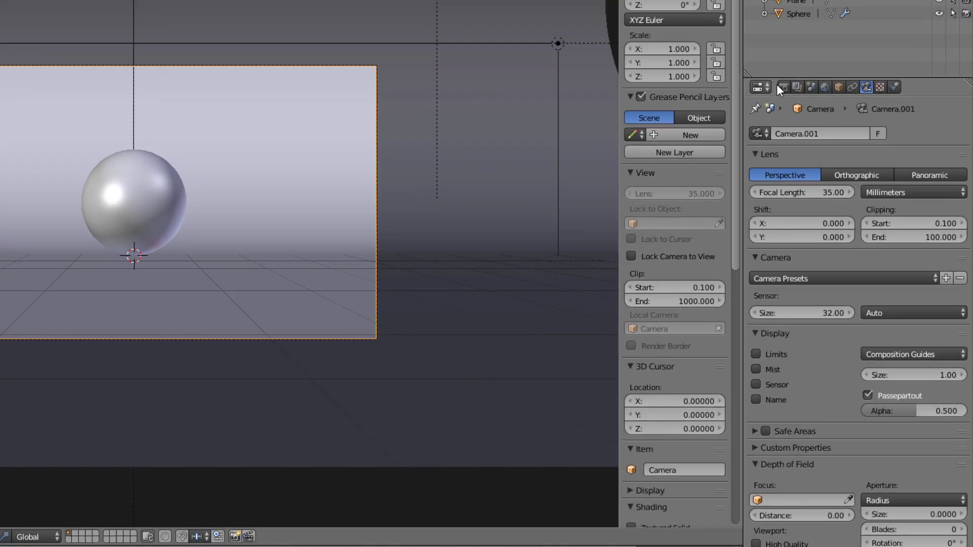
Step: Enable the Border option under Dimensions and switch the viewport to rendered shading
click(834, 179)
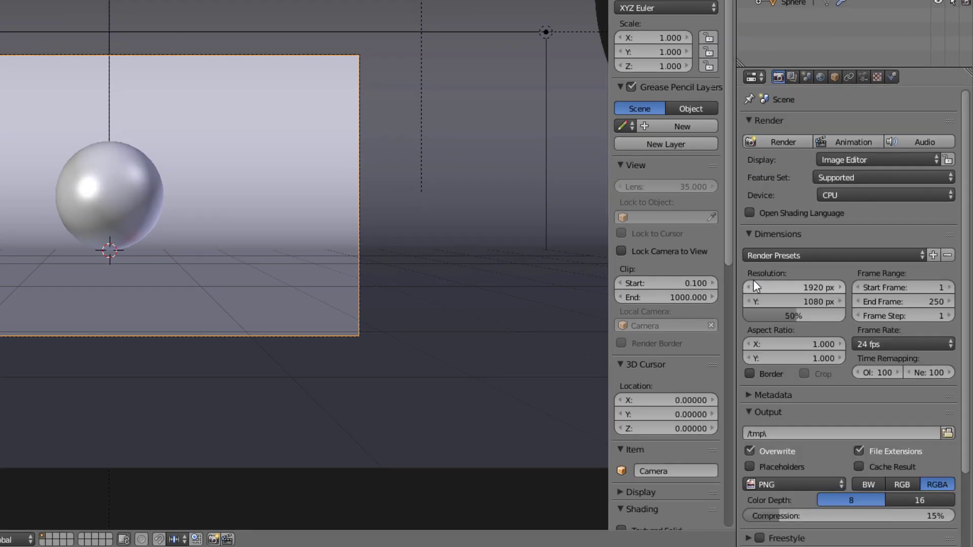
scroll(769, 338, down, 2)
click(766, 318)
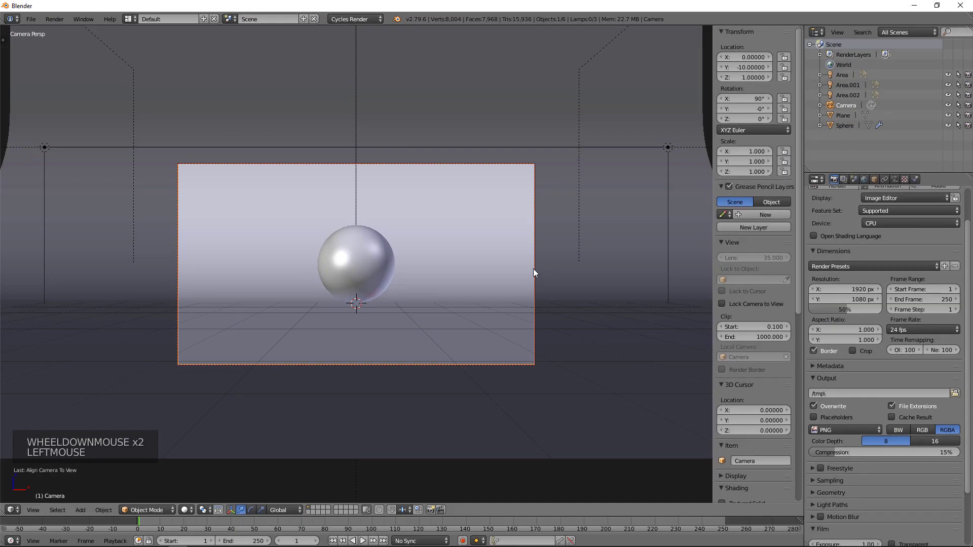
key(shift+z)
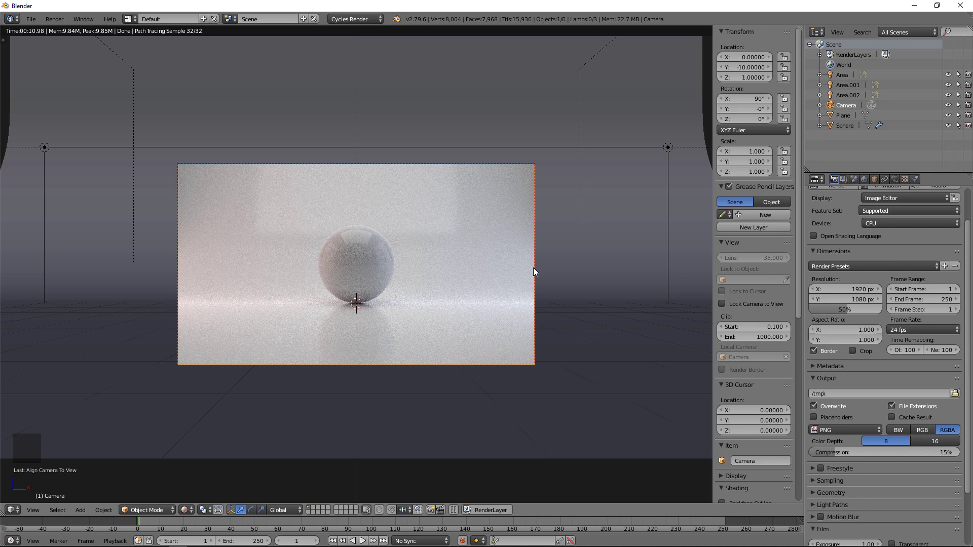
scroll(783, 367, down, 3)
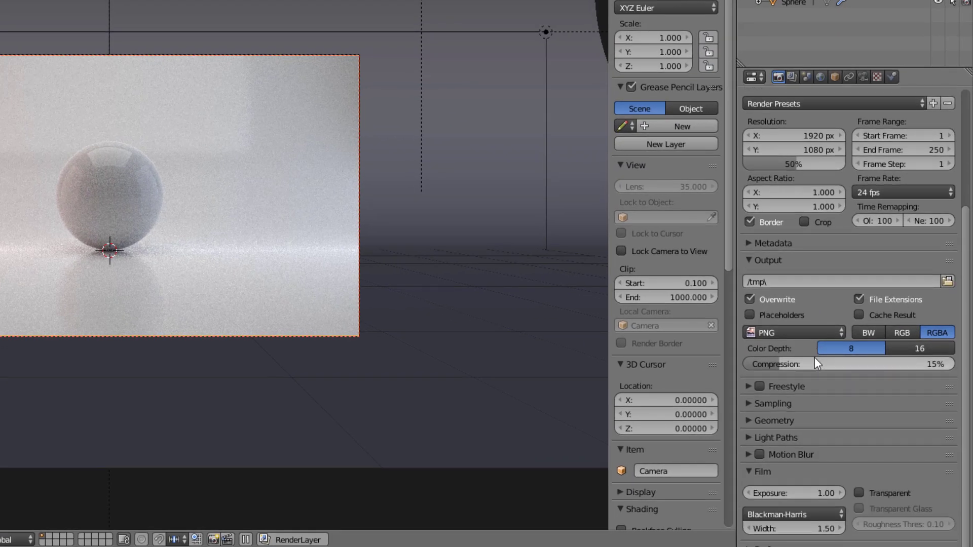
scroll(782, 259, up, 5)
Step: Set resolution scale to 100% and Cycles render samples to 200, editing Clamp Indirect
click(794, 315)
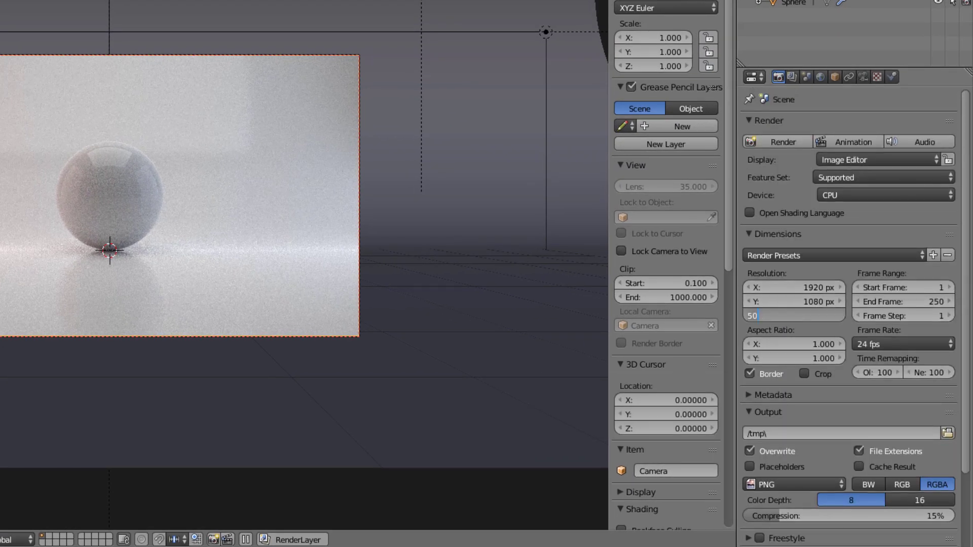
text(100)
key(Return)
scroll(799, 312, down, 4)
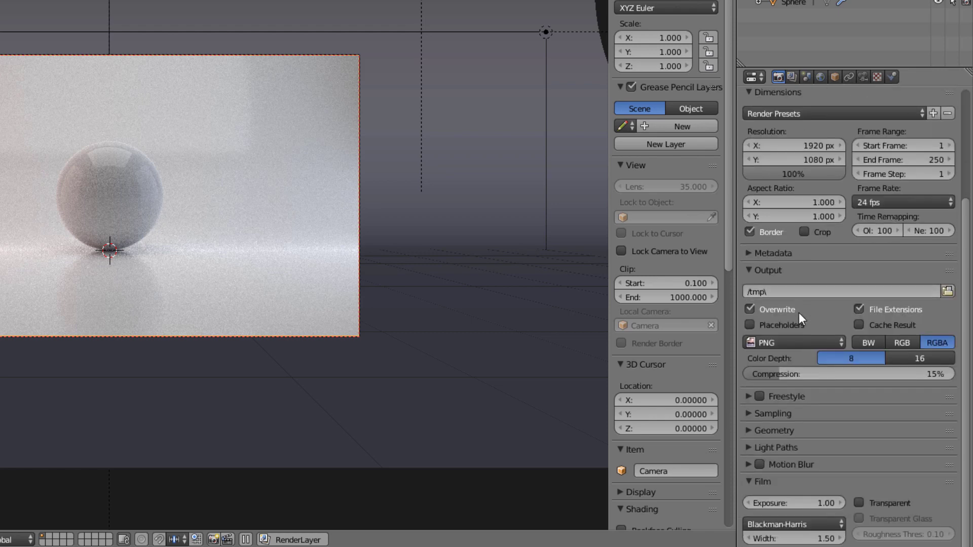
scroll(775, 405, down, 5)
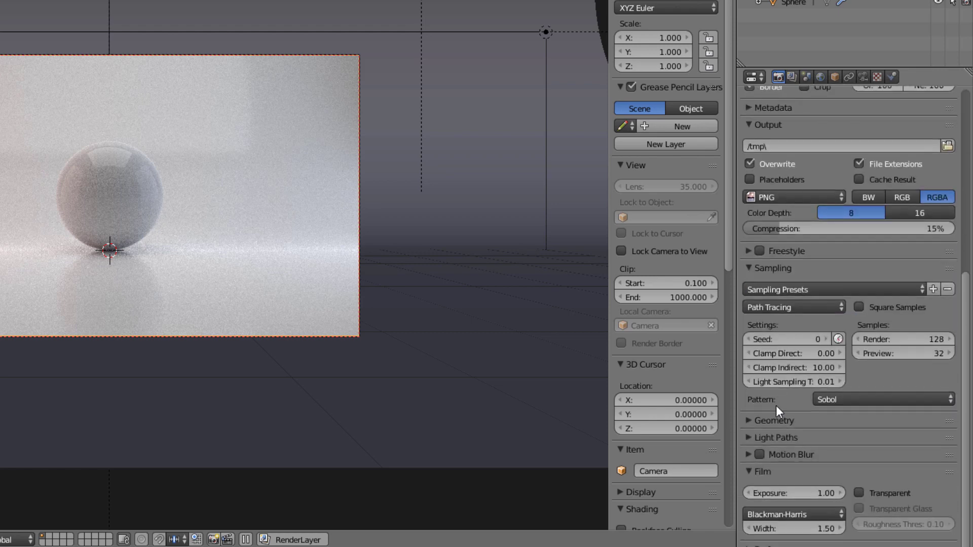
click(909, 338)
text(200)
key(Return)
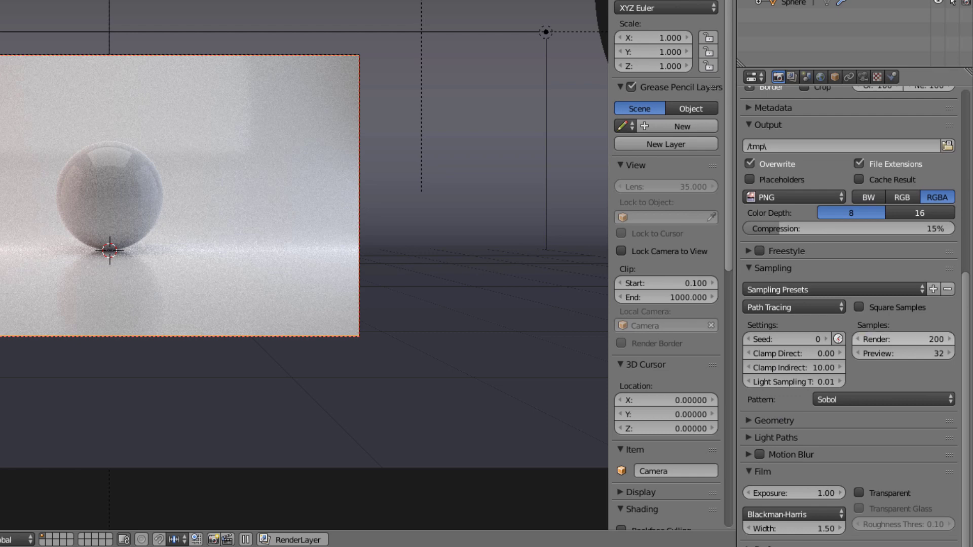
click(826, 365)
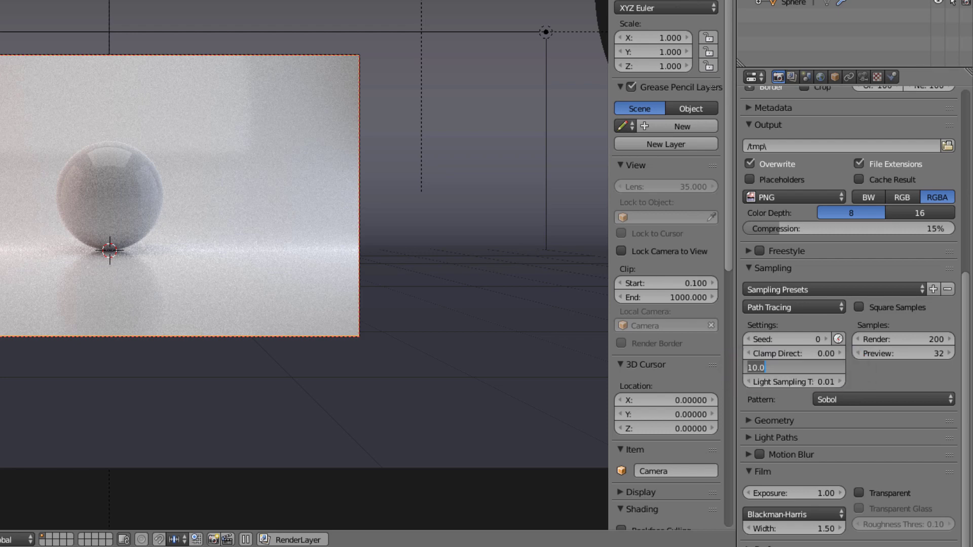
Step: Confirm Clamp Indirect at 10 and set the Light Paths Filter Glossy to 1.0
key(Return)
click(779, 269)
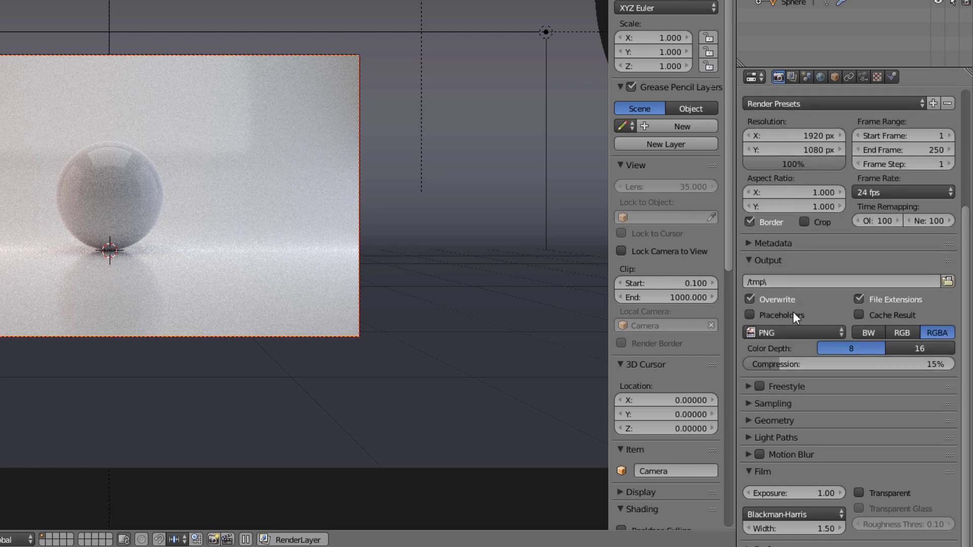
click(801, 436)
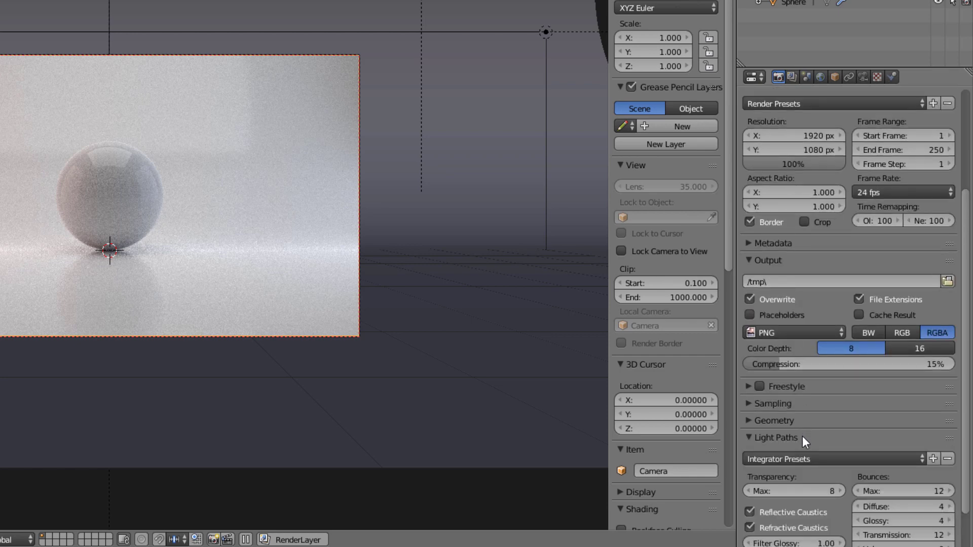
scroll(802, 435, down, 4)
click(783, 427)
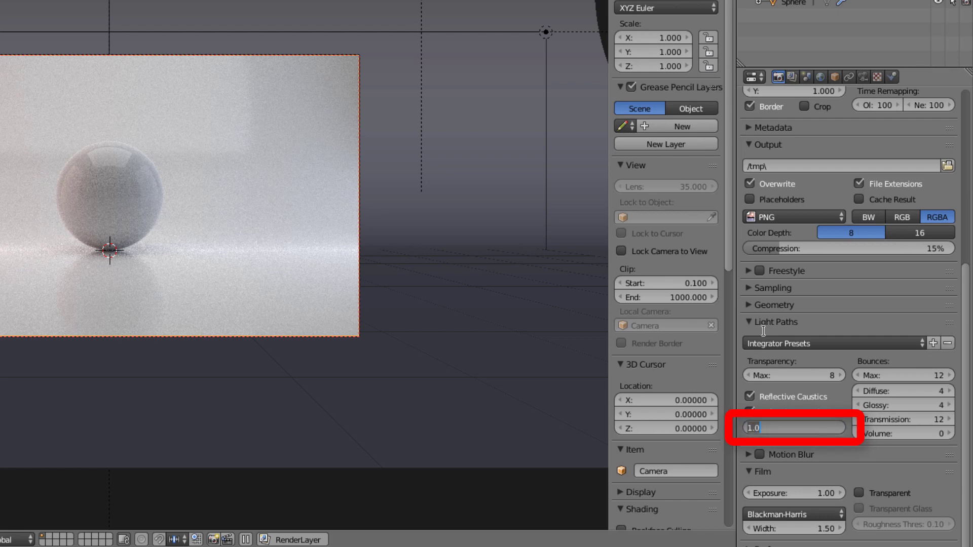
key(Return)
scroll(767, 326, up, 5)
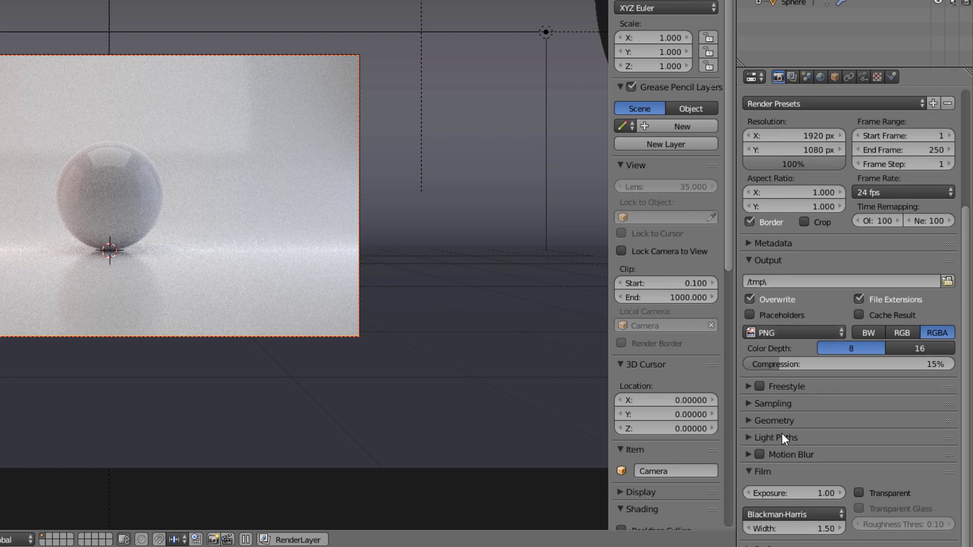
scroll(781, 434, up, 2)
scroll(782, 435, up, 2)
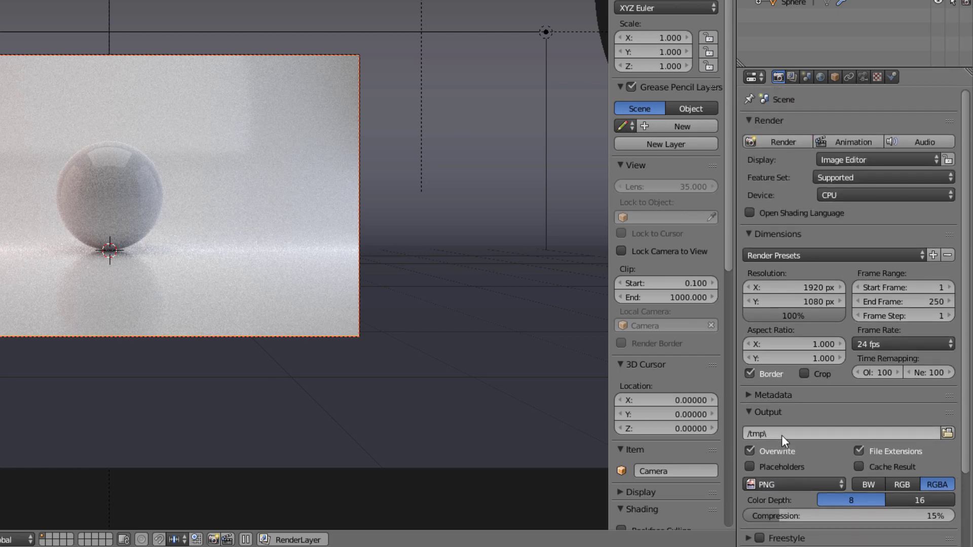
Step: Turn on render-layer Denoising, then return to an enlarged, solid-shaded camera view
click(791, 77)
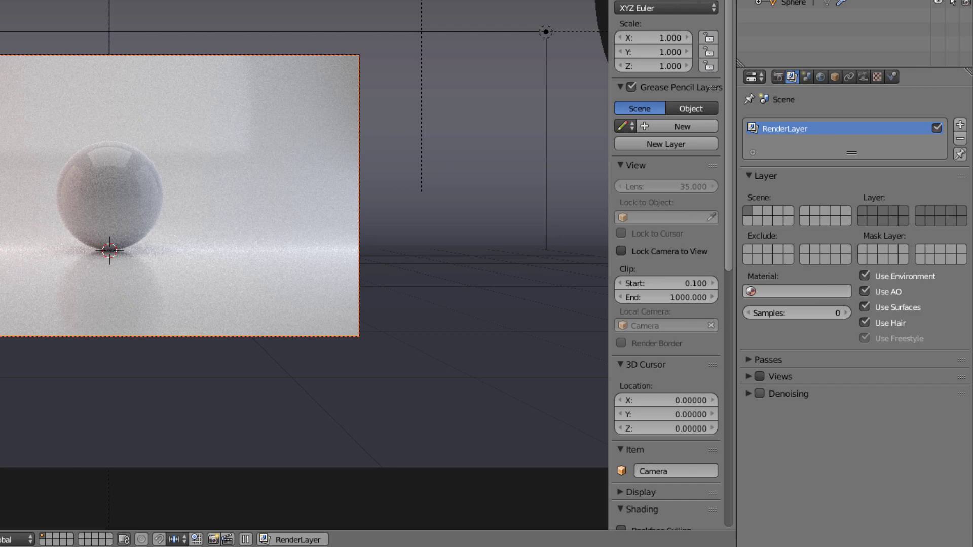
click(760, 393)
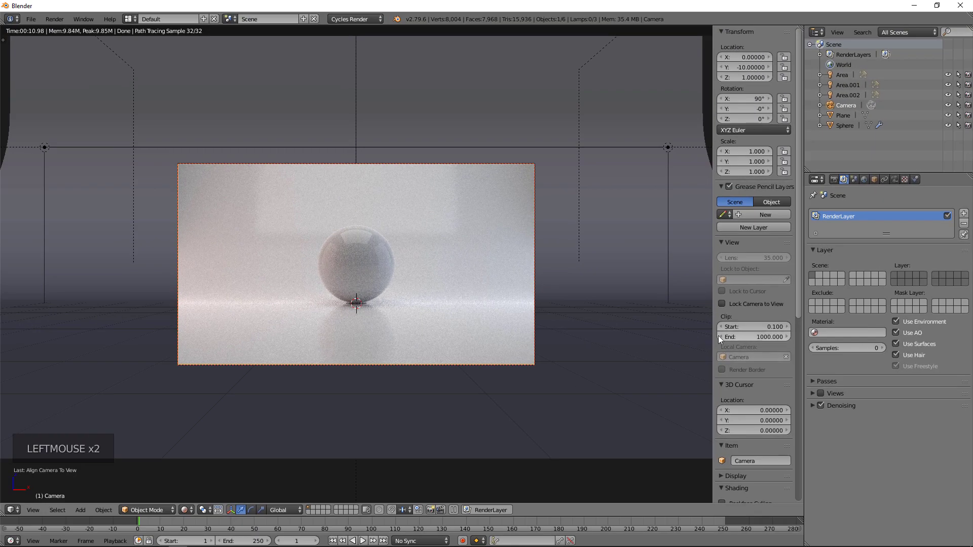
key(n)
key(shift+z)
scroll(639, 266, up, 3)
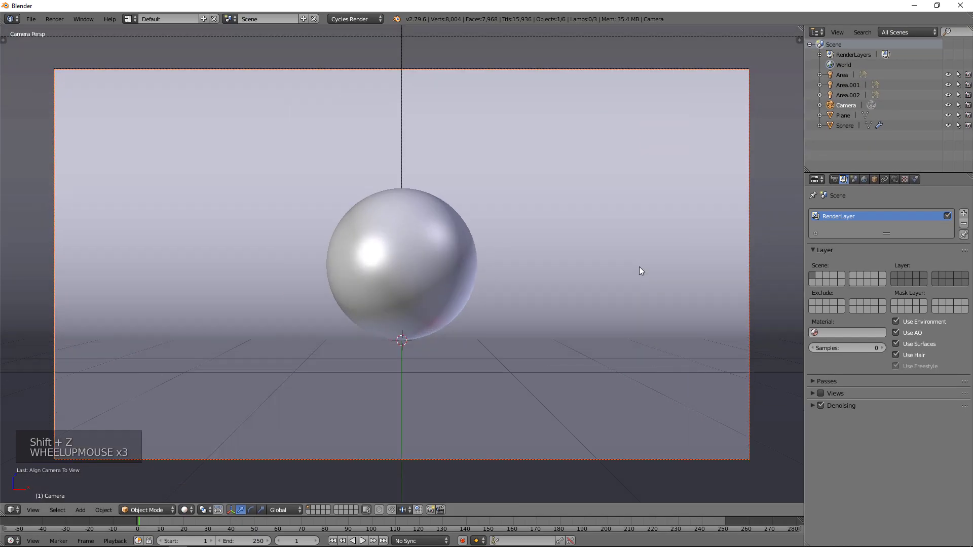
shift+middle_drag(640, 266, 645, 239)
click(833, 178)
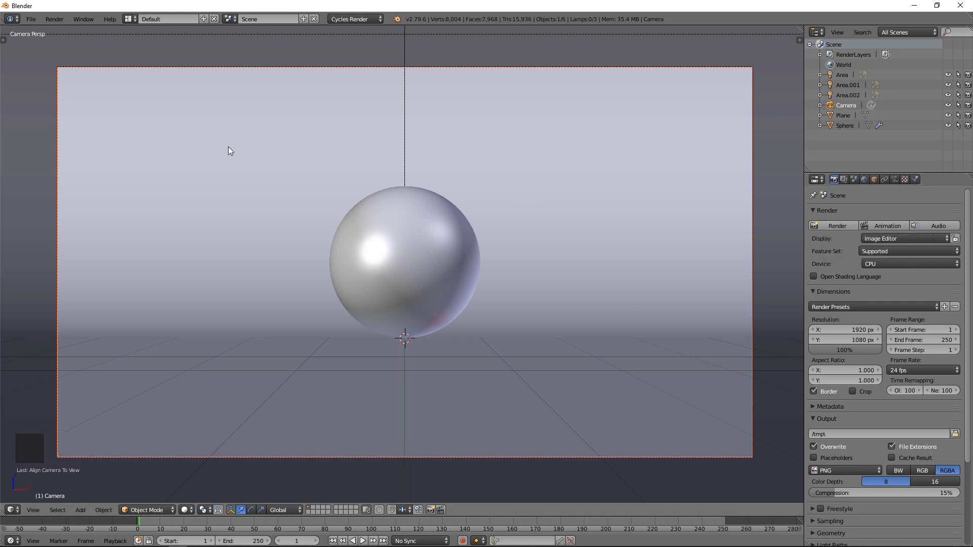
Step: Launch the final Cycles render of the sphere studio scene
click(30, 18)
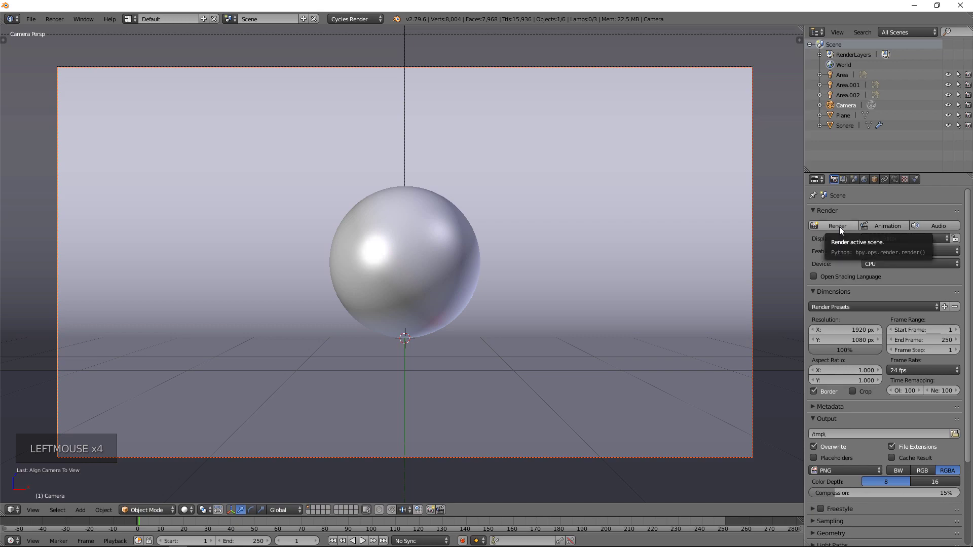
click(839, 227)
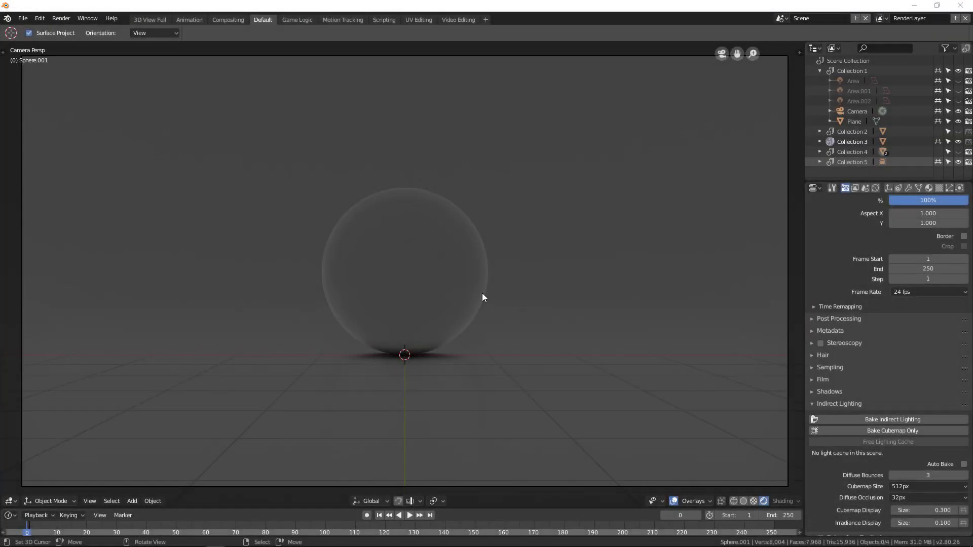
Step: Bake indirect lighting and make lamps Area.001, Area and Area.002 visible
click(840, 431)
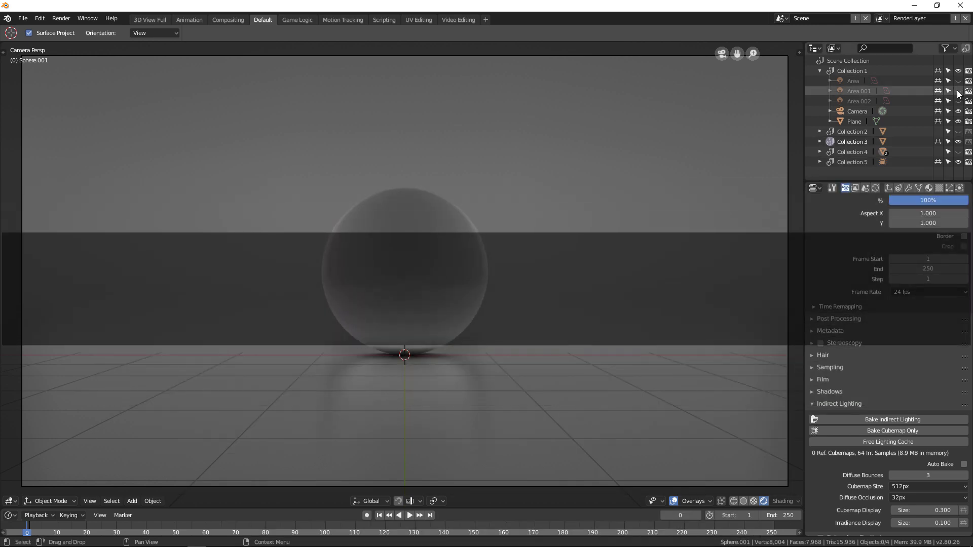
click(958, 90)
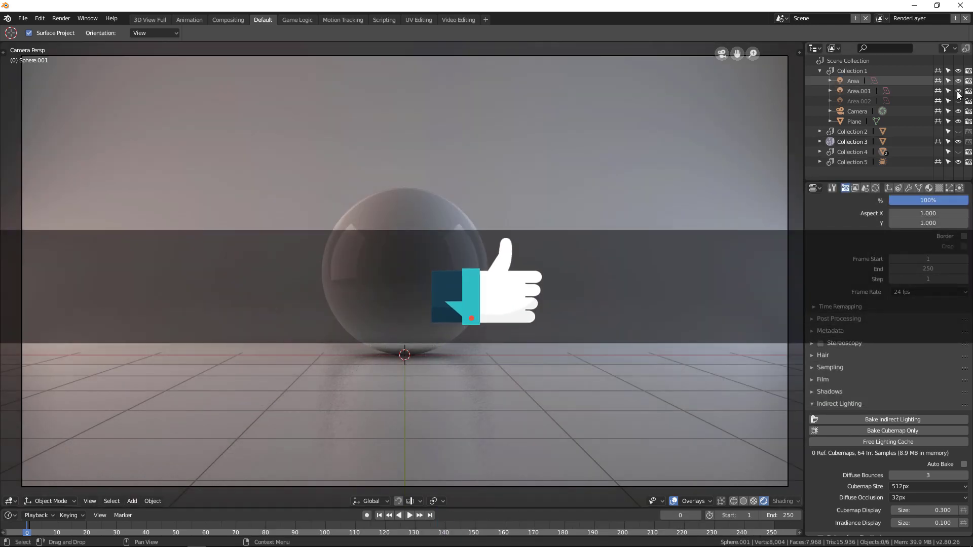
click(958, 100)
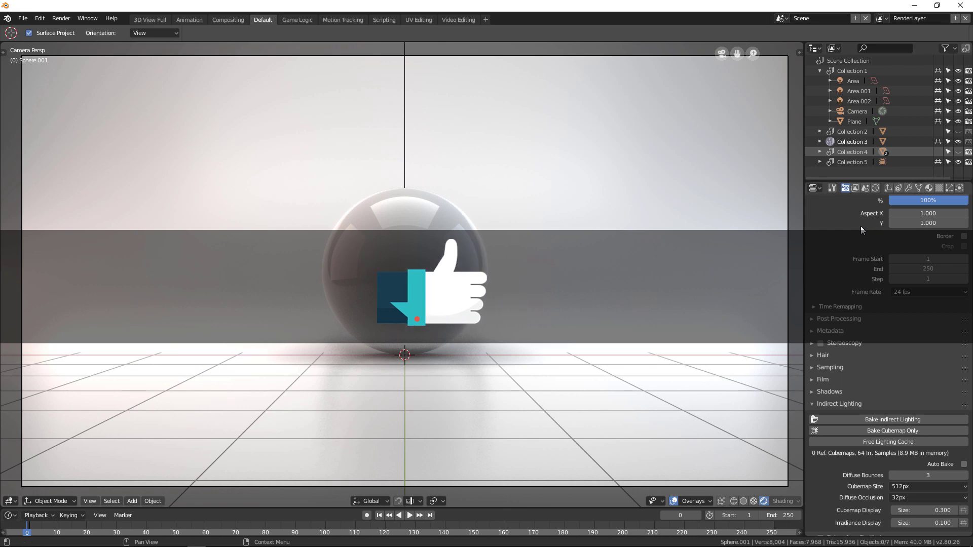
Step: Select the sphere, frame the view on it, and orbit around it
mouse_move(578, 289)
middle_down()
mouse_move(608, 296)
mouse_move(532, 304)
middle_up()
click(410, 244)
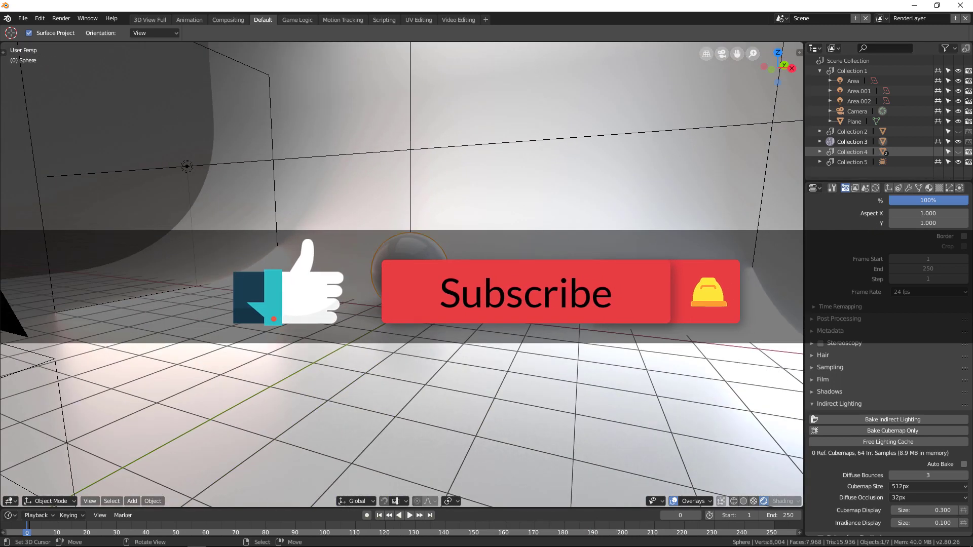
key(KP_Decimal)
scroll(402, 273, down, 3)
middle_drag(403, 274, 532, 297)
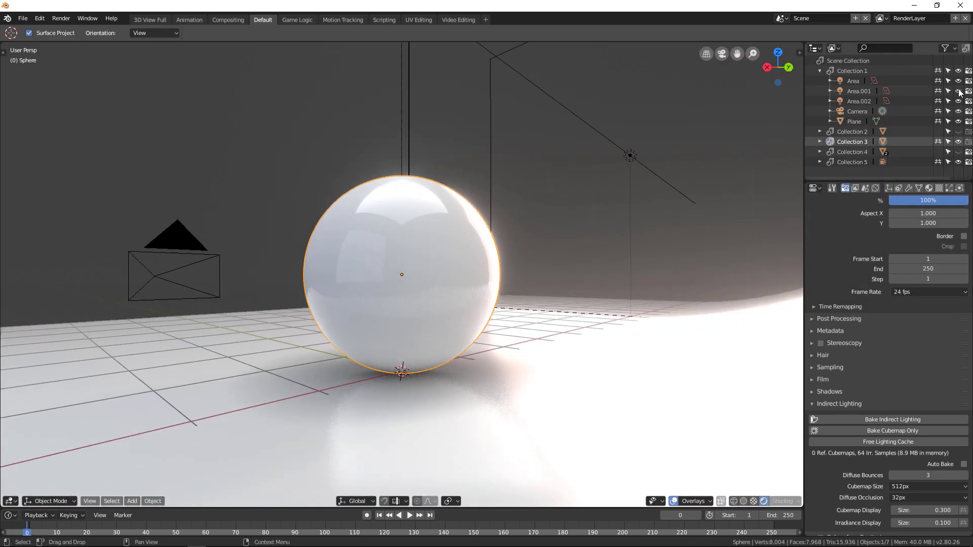